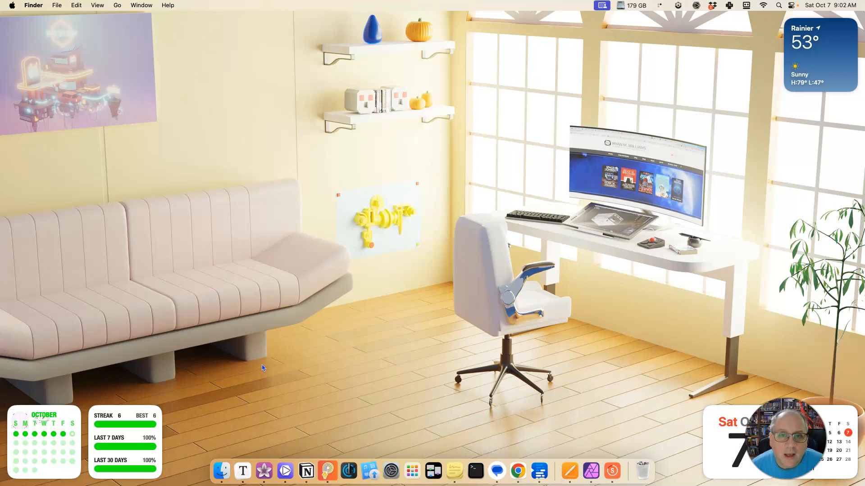
pyautogui.hotkey('ctrl', 's')
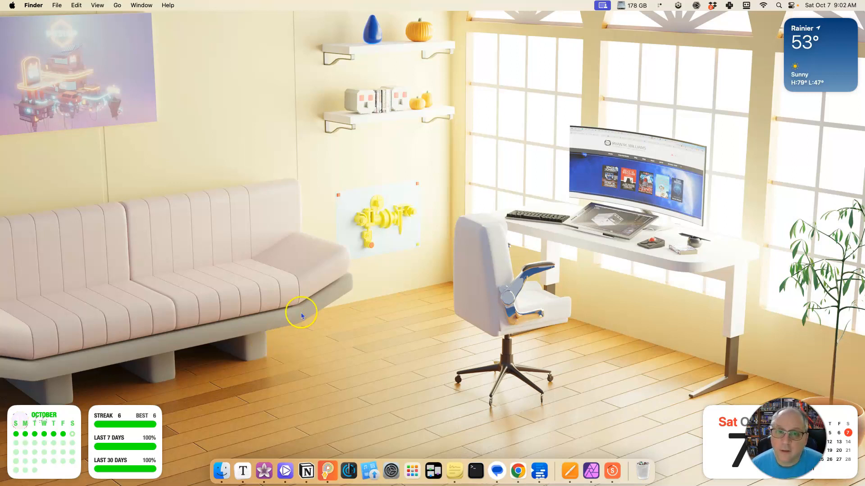
# Step: Switch to Plottr and create a blank project named Moreau Society
pyautogui.click(327, 469)
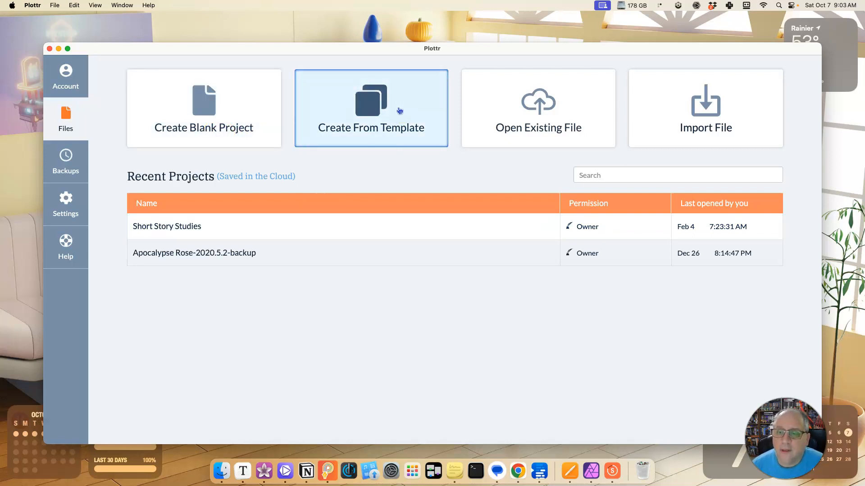
pyautogui.click(247, 116)
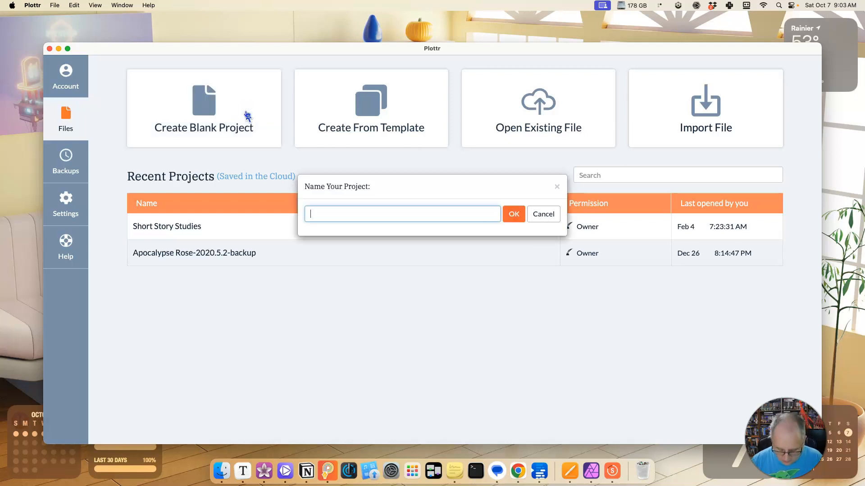
pyautogui.write('Moreau Society')
pyautogui.press('BackSpace')
pyautogui.press('BackSpace')
pyautogui.write('ety')
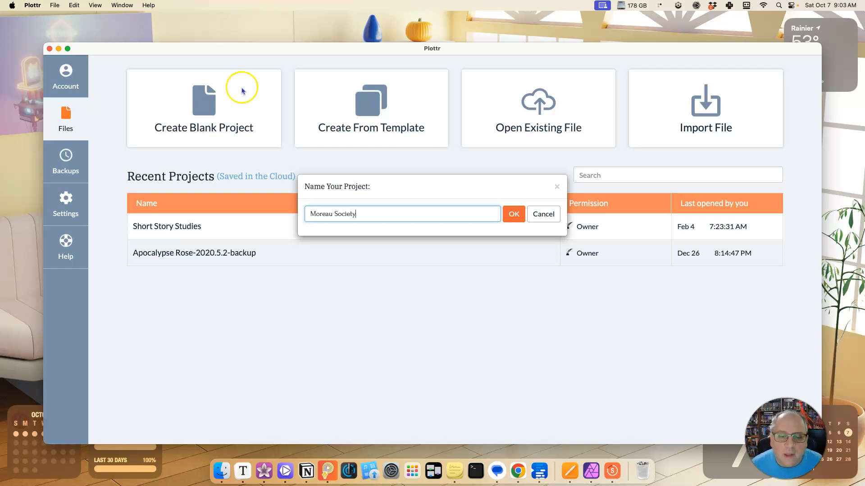
pyautogui.click(512, 214)
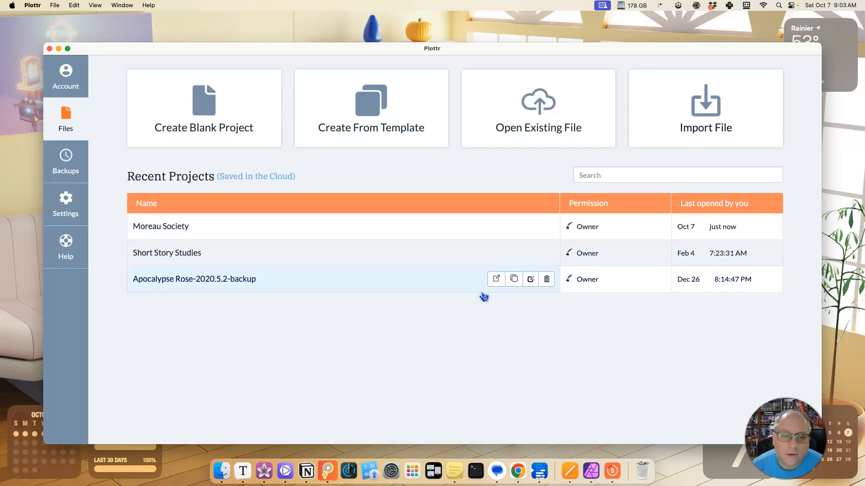
# Step: Open the Moreau Society project from the recent projects
pyautogui.click(431, 220)
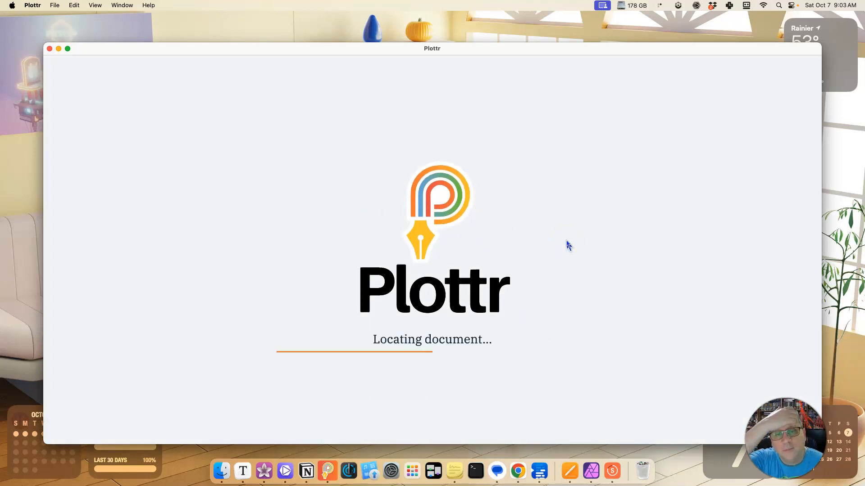
pyautogui.click(568, 245)
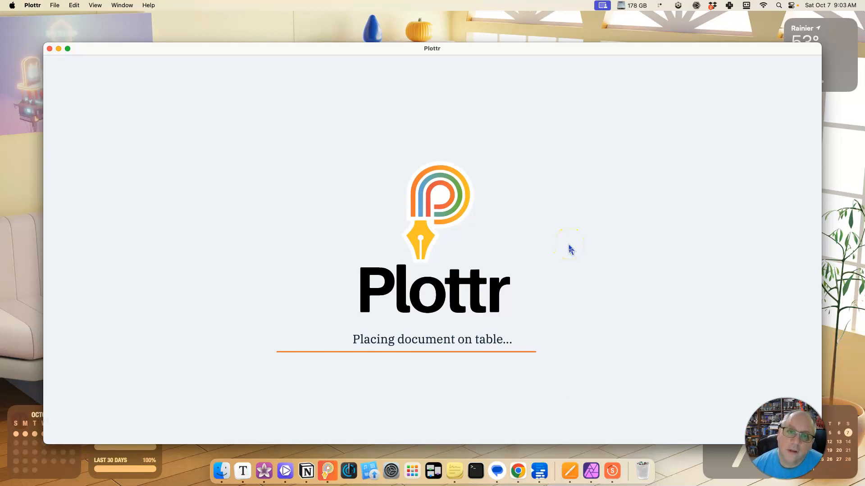
pyautogui.click(559, 218)
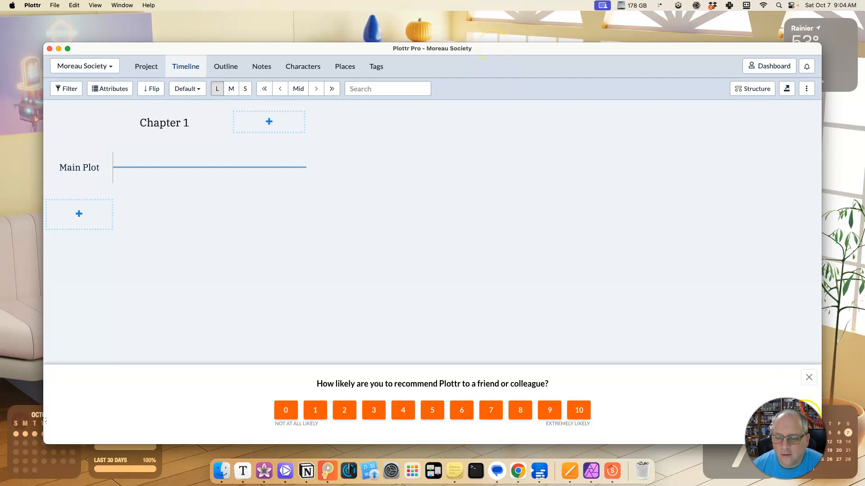
# Step: Answer the recommendation survey with a score of 10 and dismiss the follow-up question about the reason
pyautogui.click(581, 415)
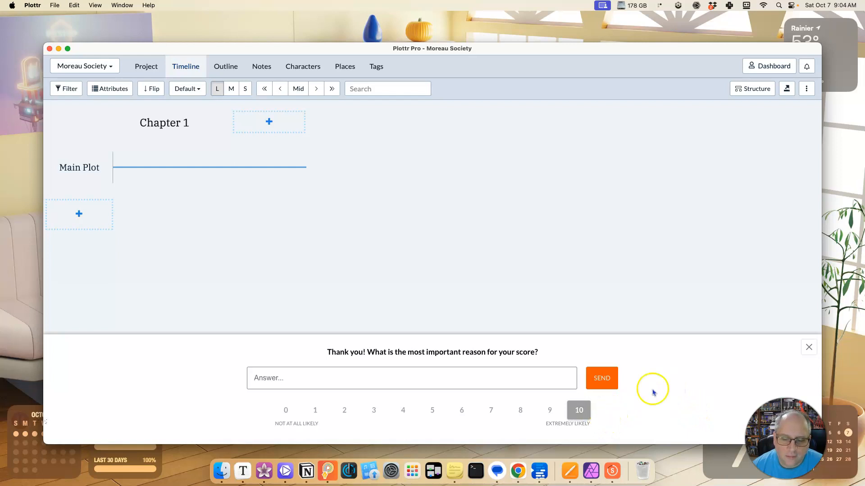
pyautogui.click(809, 347)
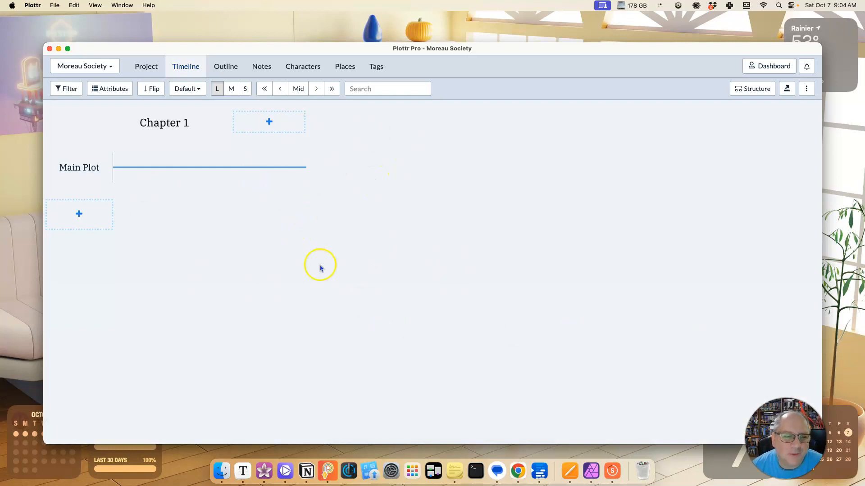
# Step: Switch Moreau Society to its series view and show the series' project details
pyautogui.moveTo(163, 118)
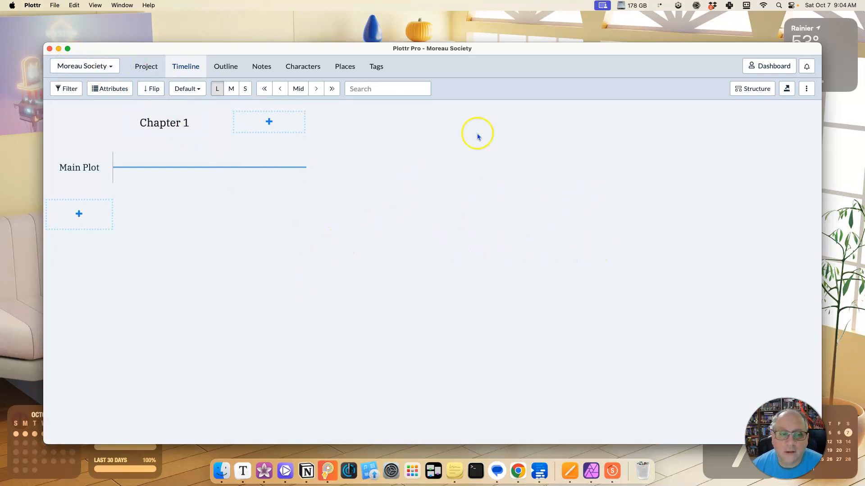
pyautogui.click(113, 67)
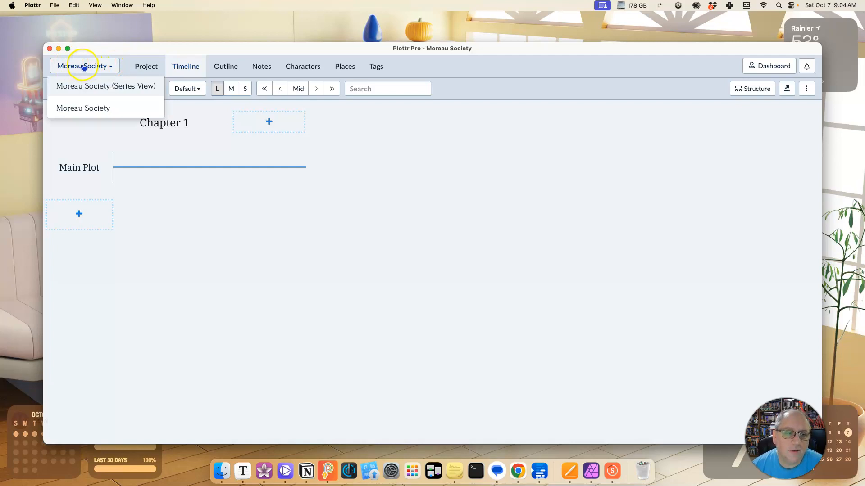
pyautogui.click(136, 89)
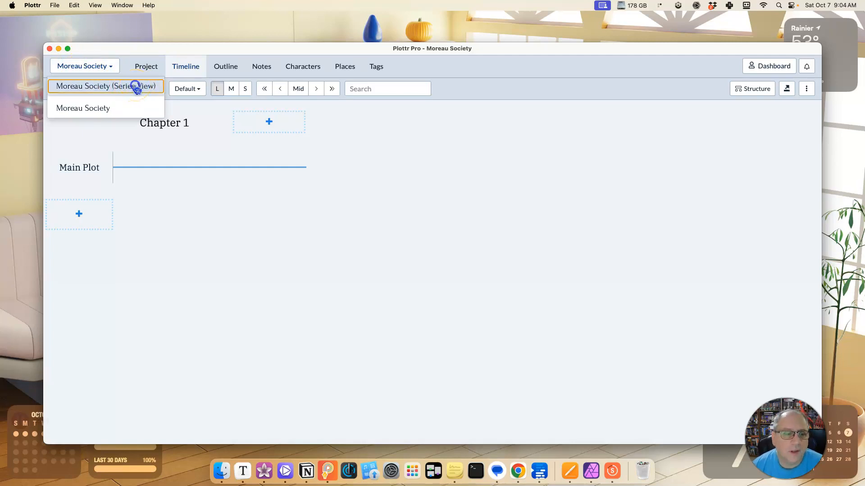
pyautogui.moveTo(192, 160)
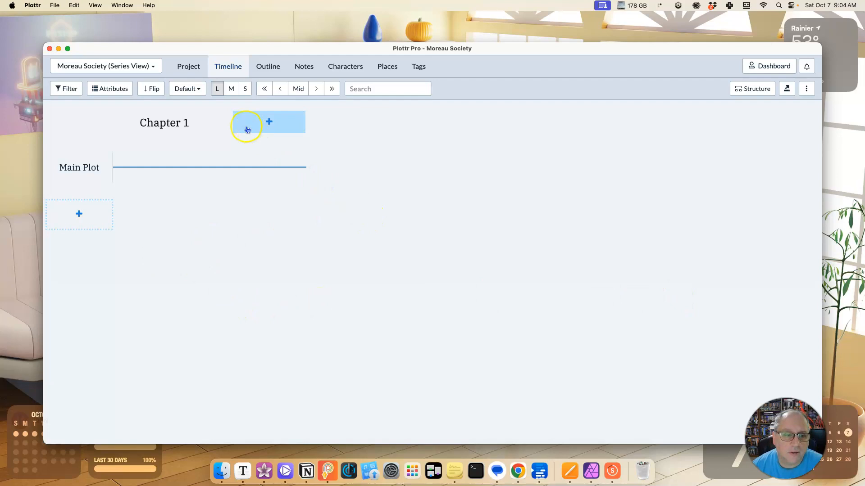
pyautogui.click(189, 70)
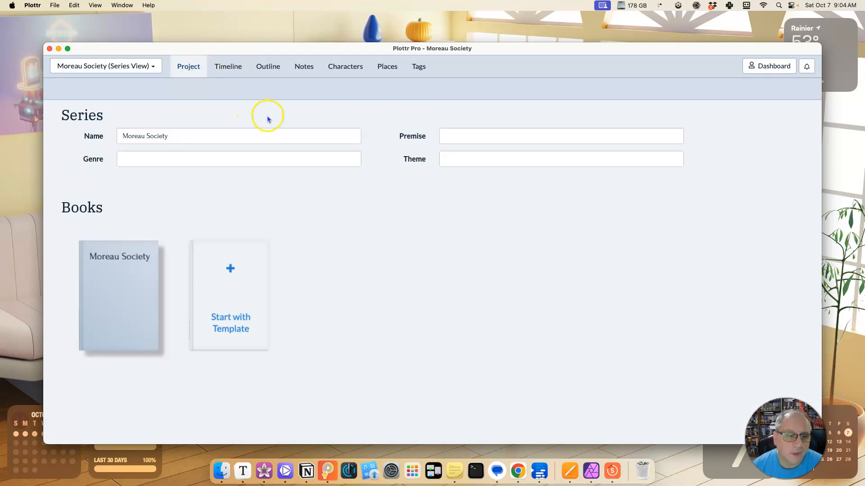
# Step: Set the series genre to Science Fiction
pyautogui.click(203, 160)
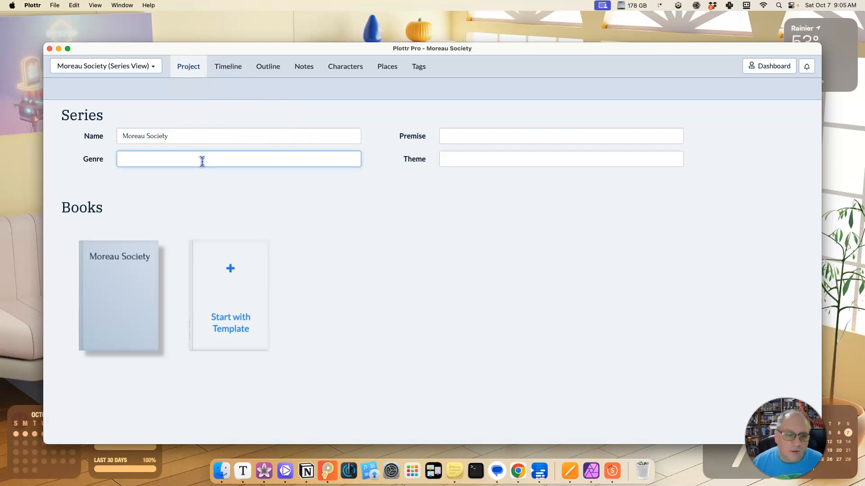
pyautogui.write('S')
pyautogui.write('cience F')
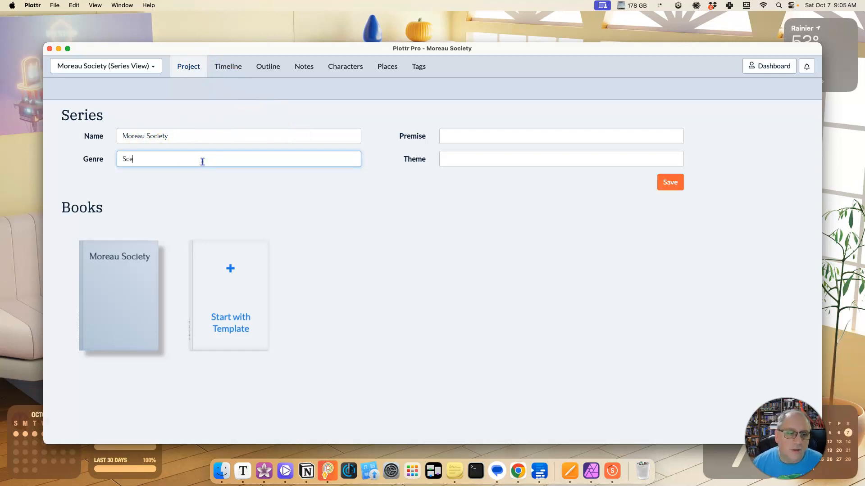
pyautogui.write('iction')
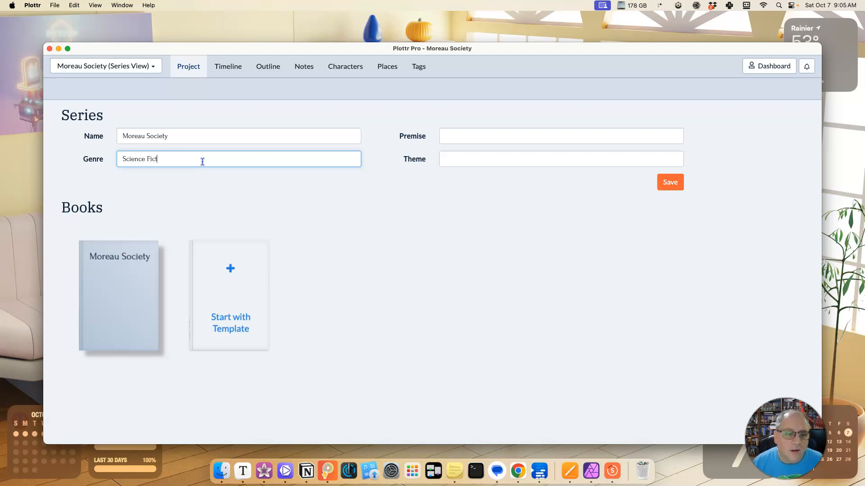
# Step: Start the series premise with "Set on the far future world of Olinda, detective" followed by the protagonist's full name
pyautogui.click(453, 134)
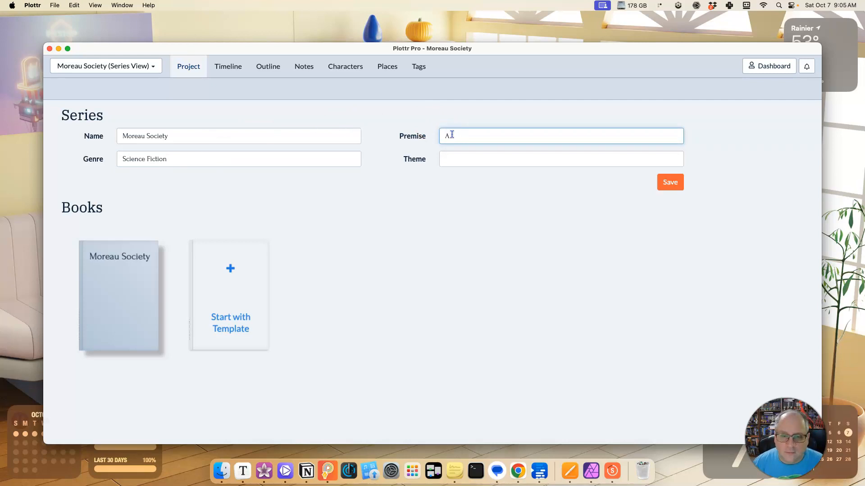
pyautogui.write('Set on ')
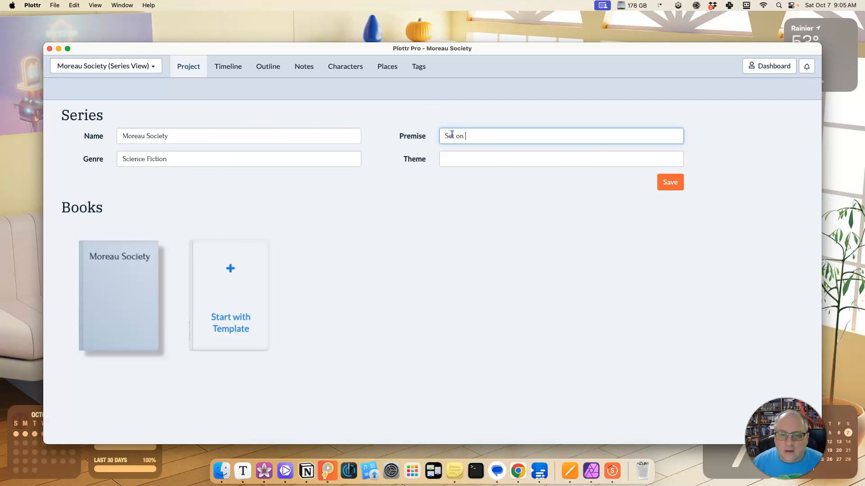
pyautogui.write('the far')
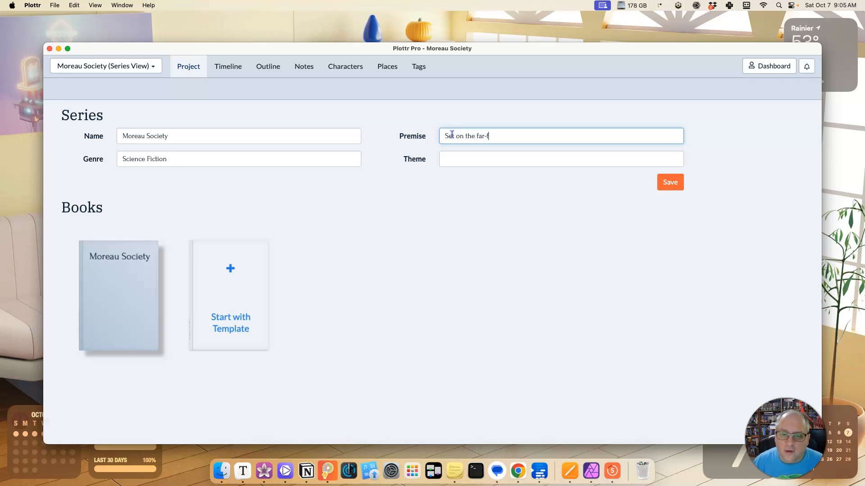
pyautogui.write(' futur')
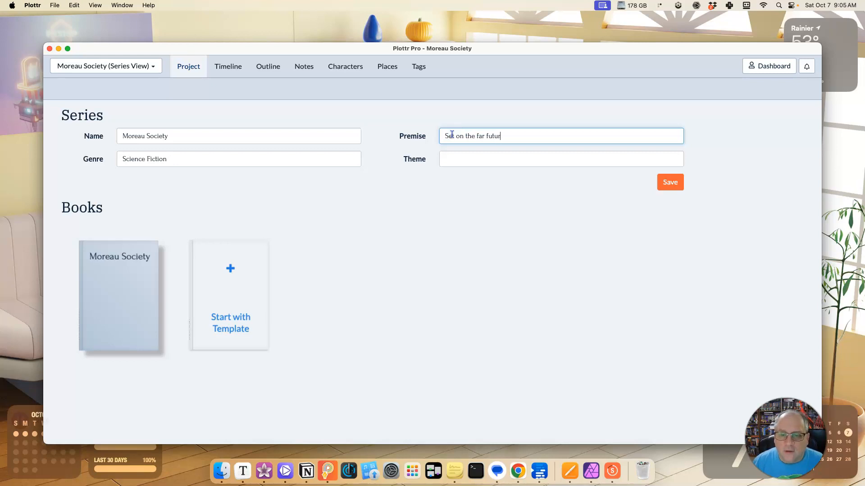
pyautogui.write('e world of Olin')
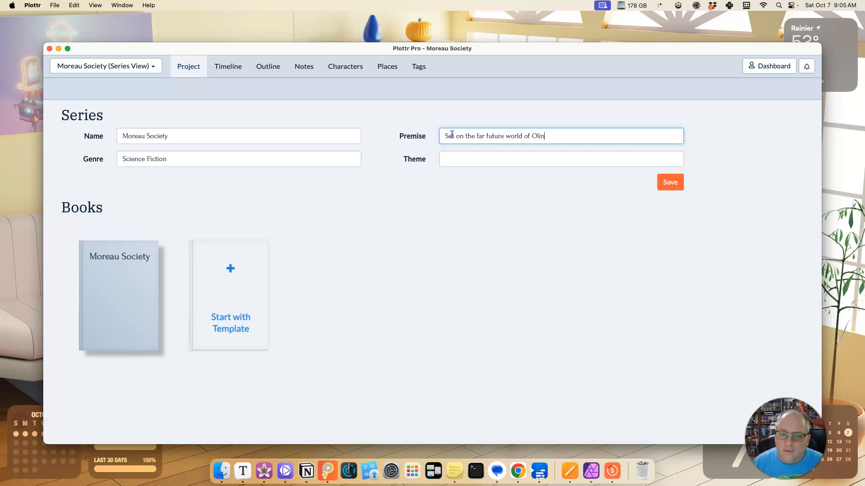
pyautogui.write('da, Bro')
pyautogui.press('BackSpace')
pyautogui.press('BackSpace')
pyautogui.write('da, detective ')
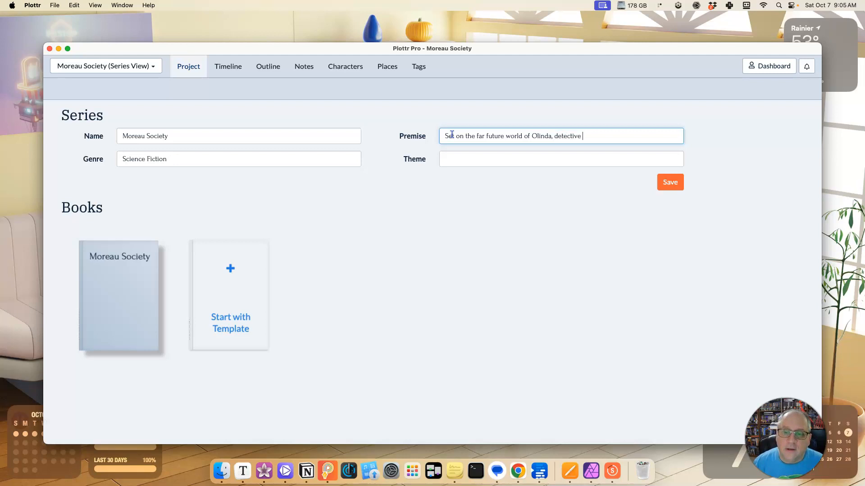
pyautogui.write('Brock Marsden')
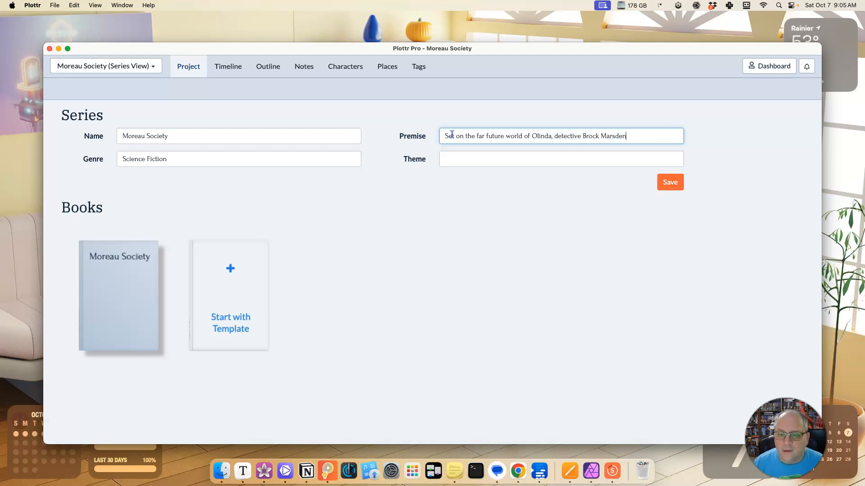
# Step: Continue the series premise with "using alien technology to alter his DNA, giving him enhanced abilities which he uses to solve crimes."
pyautogui.write(' using ')
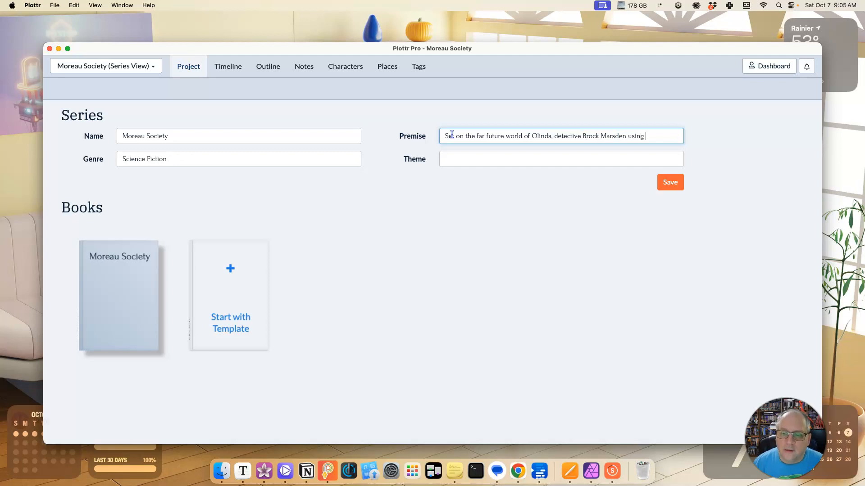
pyautogui.write('alien techno')
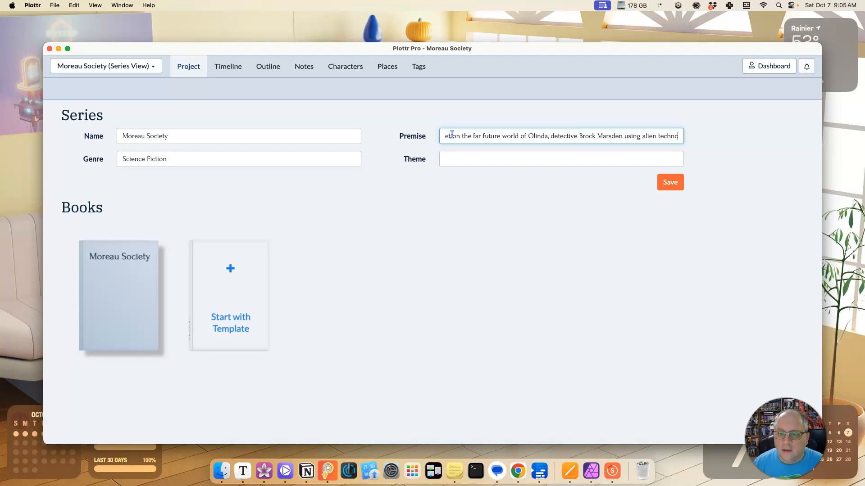
pyautogui.write('logy to')
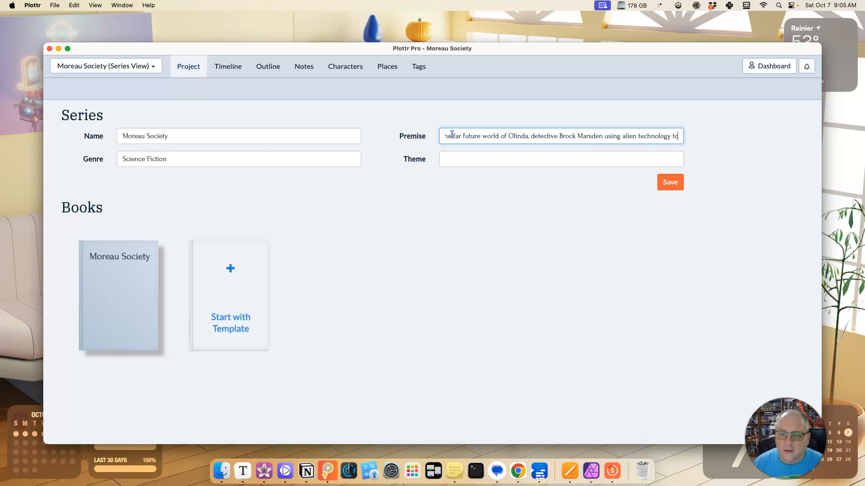
pyautogui.write(' alter h')
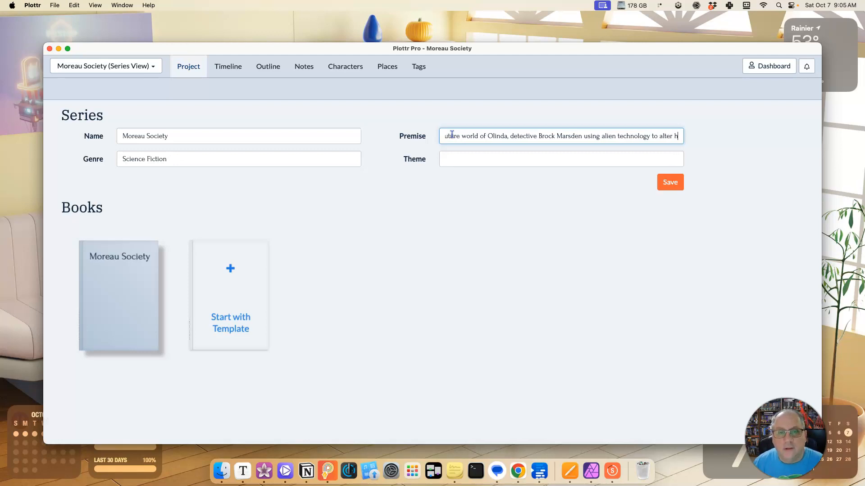
pyautogui.write('is DNA, giving him')
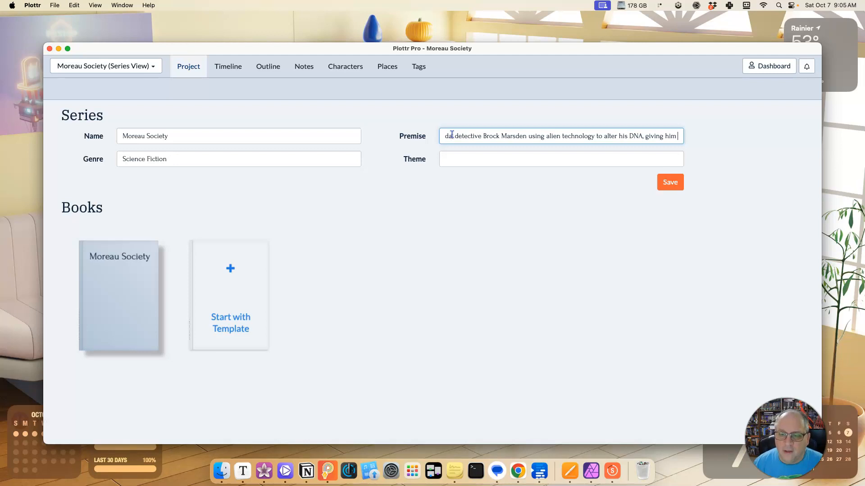
pyautogui.write('enha')
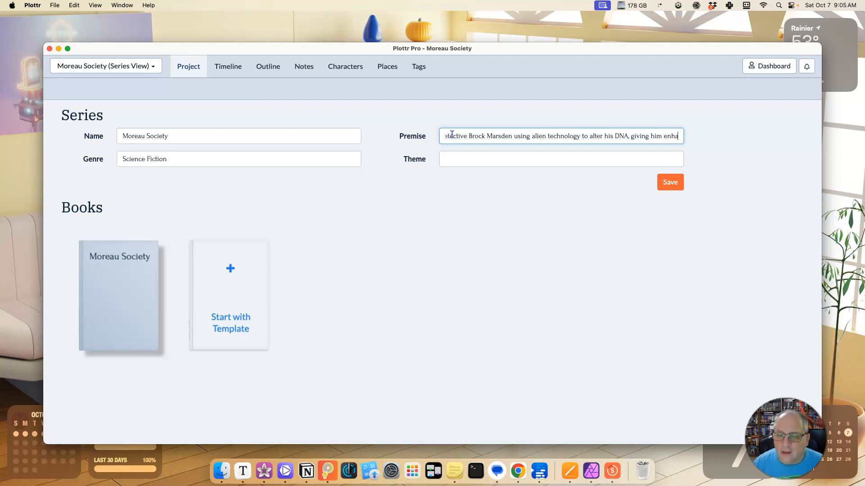
pyautogui.write('nced abilities')
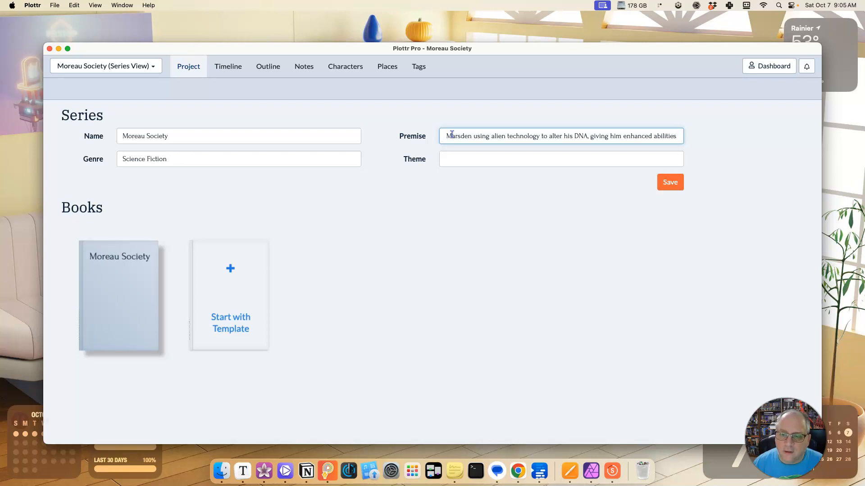
pyautogui.write(' which he u')
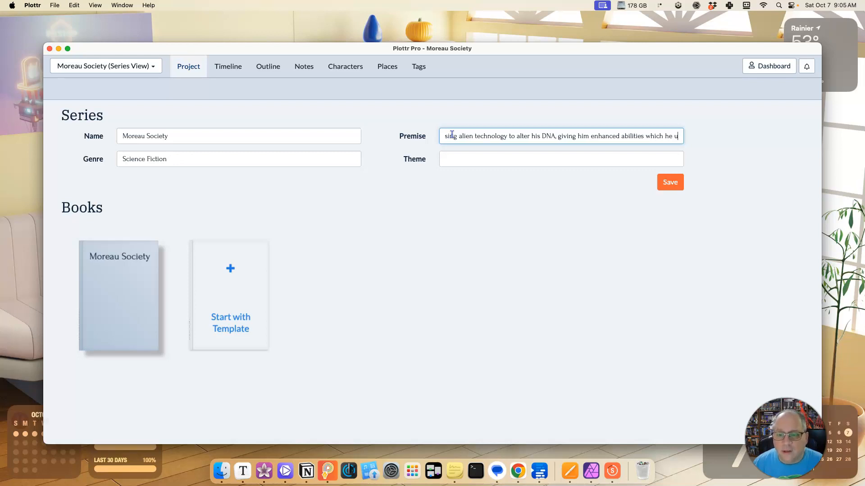
pyautogui.write('ses to solve c')
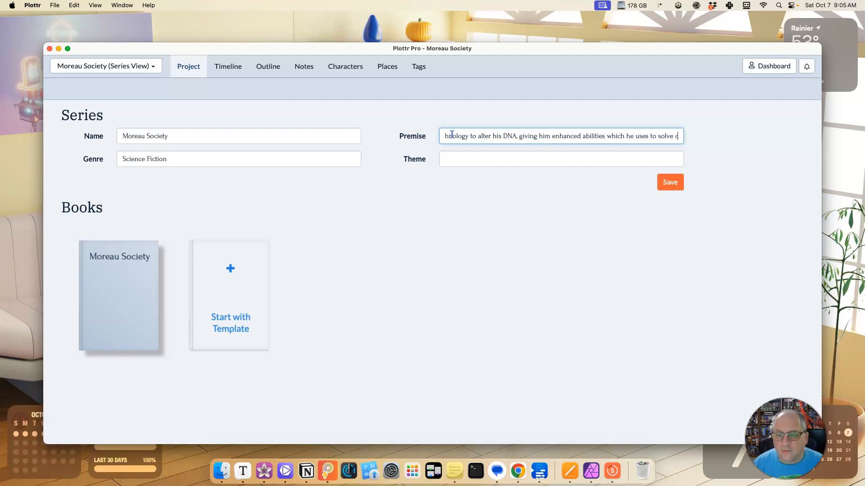
pyautogui.write('rimes.')
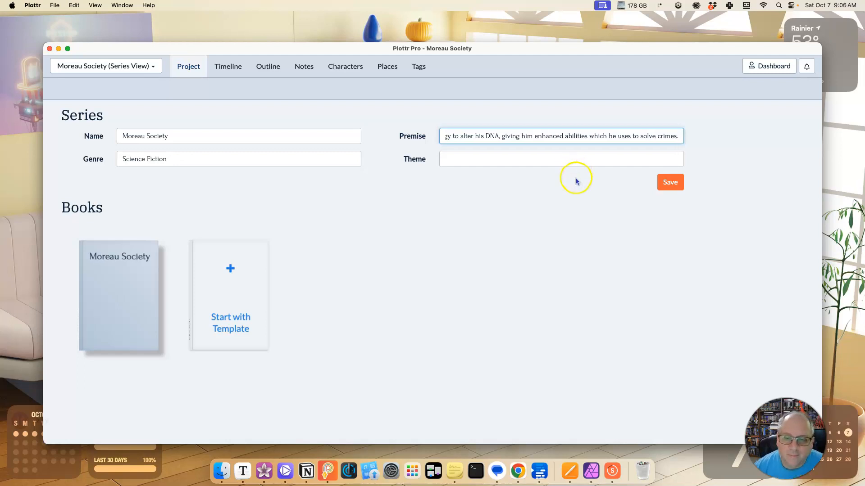
# Step: Save the series details and change the title of book 1 to "Dark Matters"
pyautogui.click(670, 182)
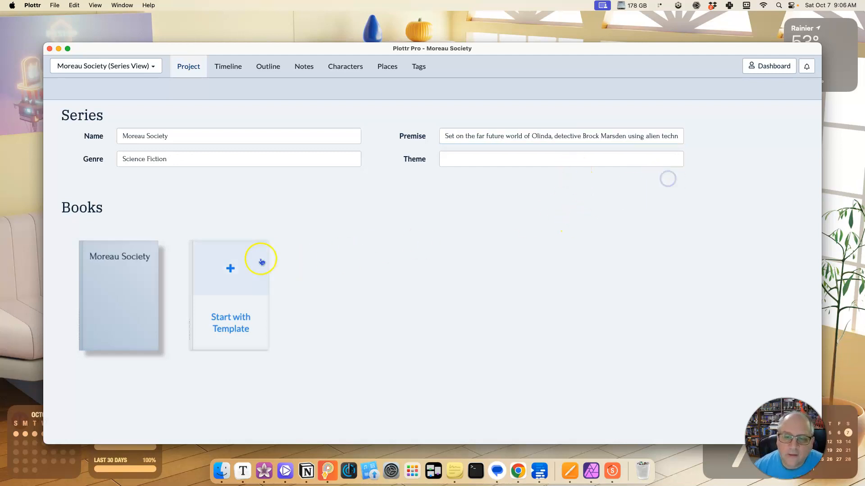
pyautogui.moveTo(144, 299)
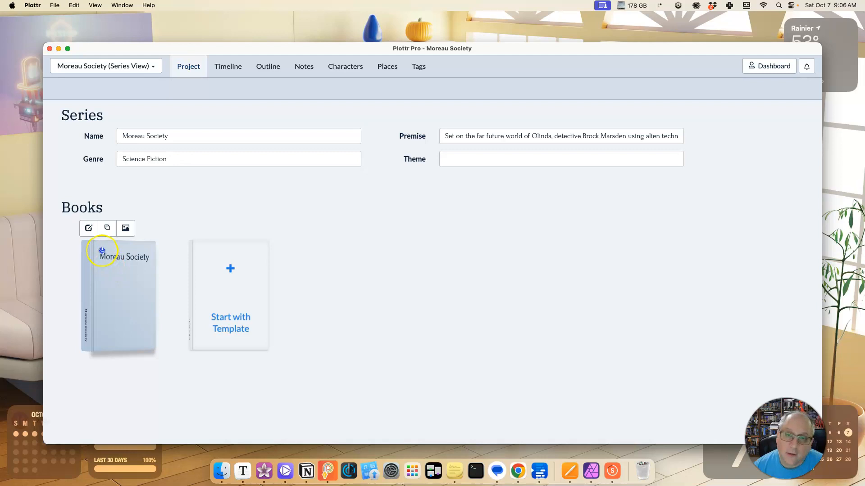
pyautogui.click(89, 230)
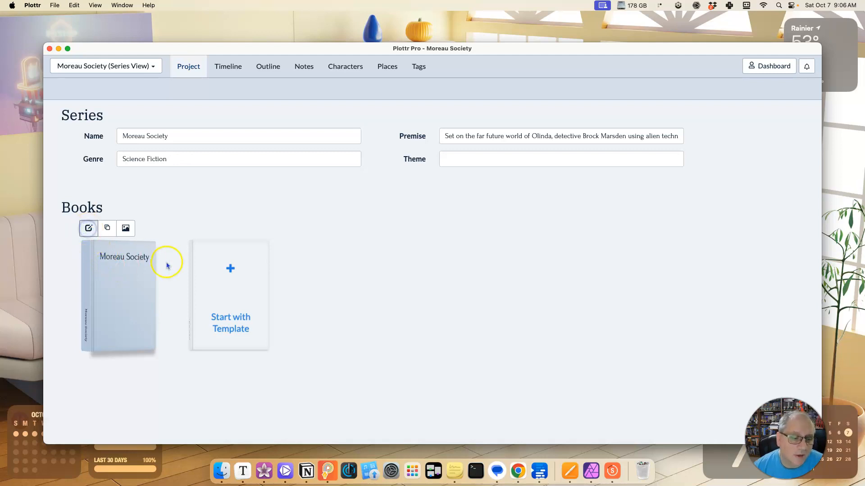
pyautogui.moveTo(431, 105); pyautogui.dragTo(334, 109)
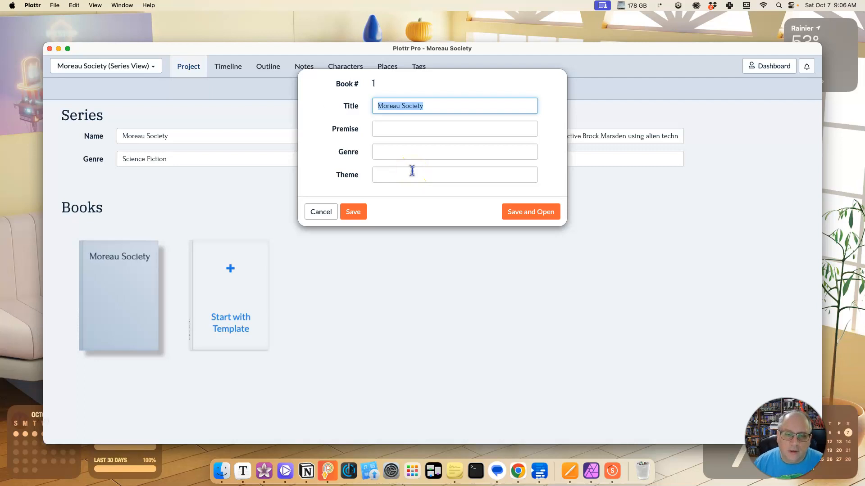
pyautogui.write('Dark Matters')
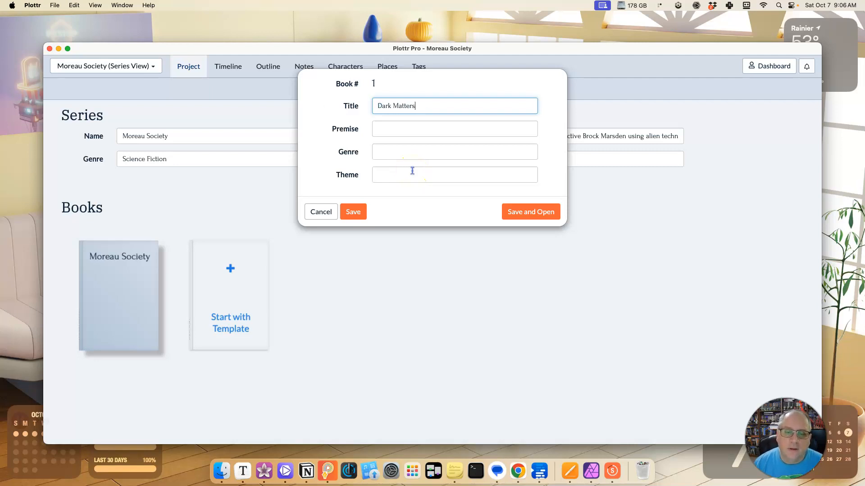
# Step: Set the book's premise to the detective's first name plus "tracks a deadly killer.", set its genre to Science Fiction, and save the book
pyautogui.press('Tab')
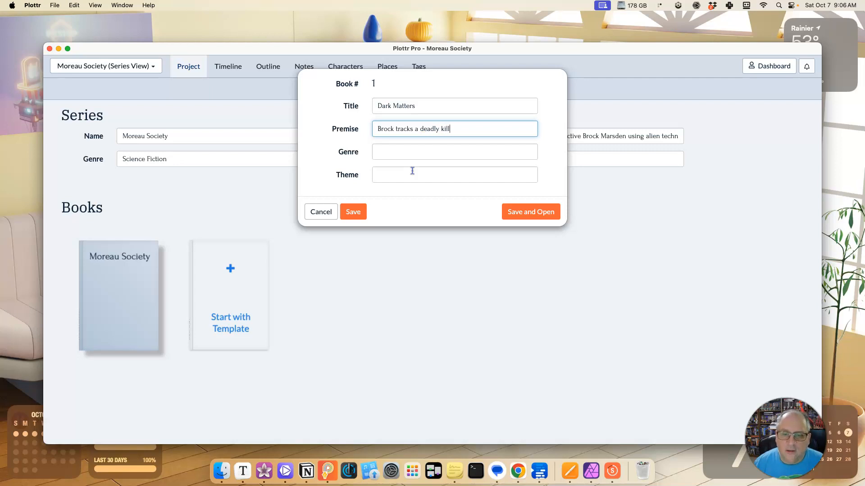
pyautogui.click(392, 157)
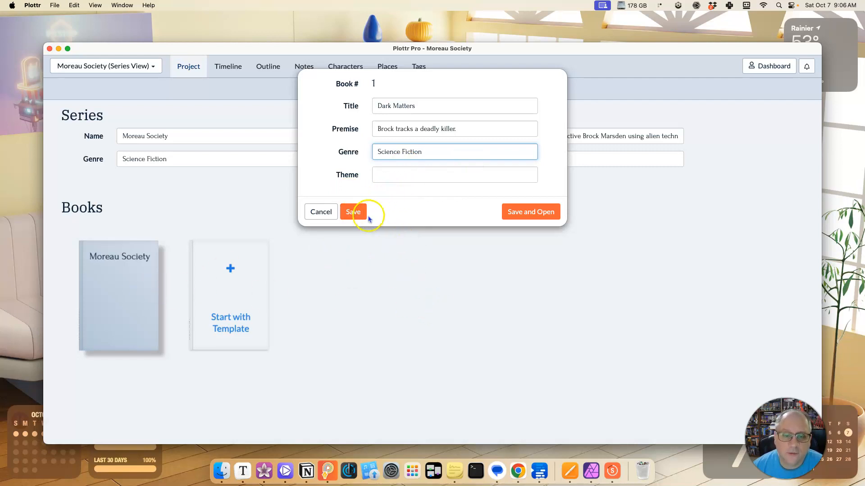
pyautogui.click(355, 212)
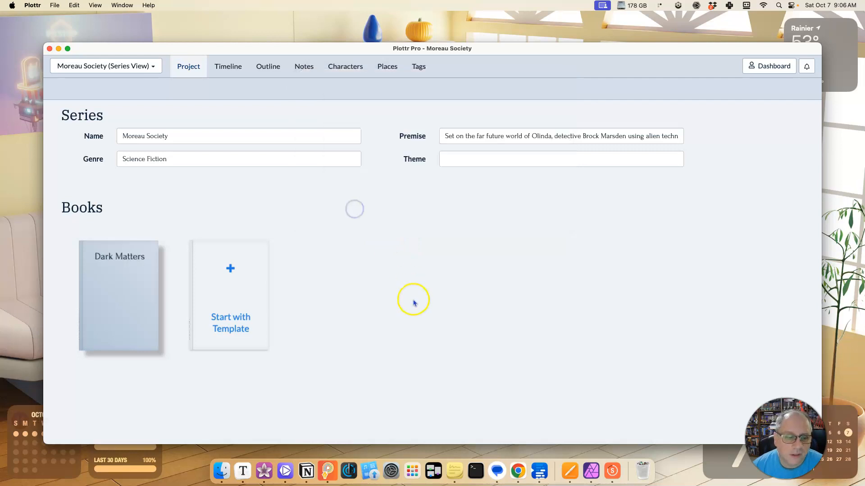
# Step: Start adding a cover image to the Dark Matters book using the option to insert it from a URL
pyautogui.moveTo(105, 284)
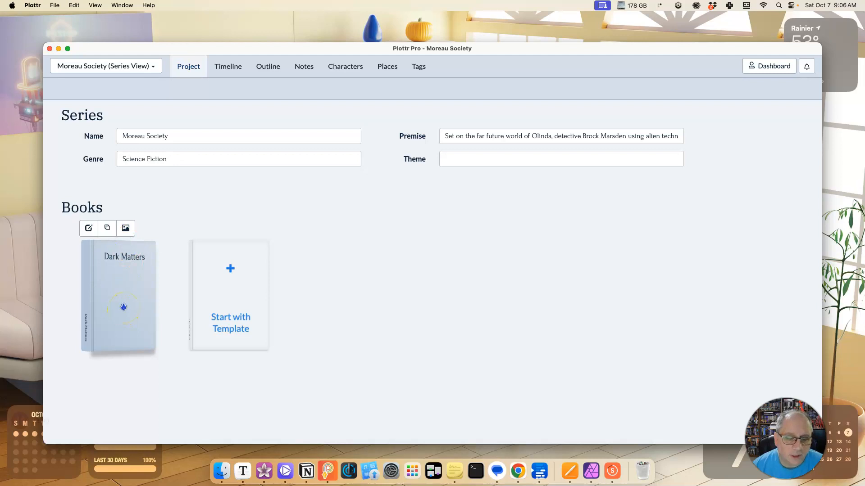
pyautogui.click(130, 234)
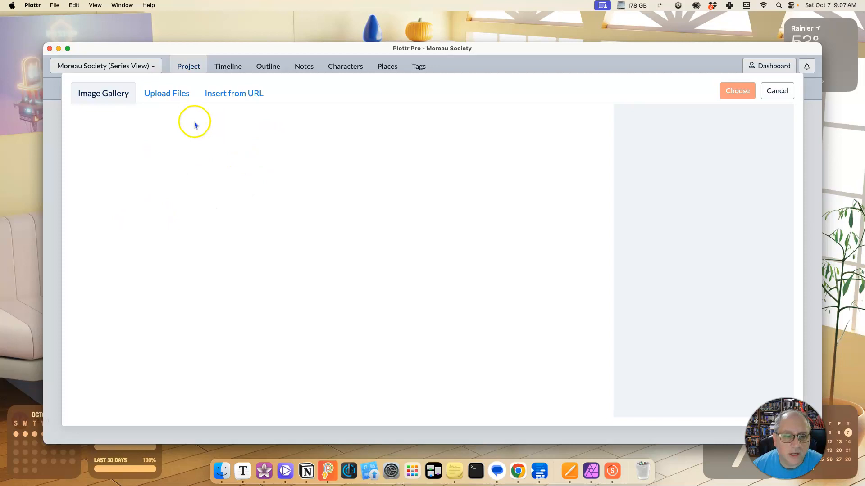
pyautogui.click(245, 100)
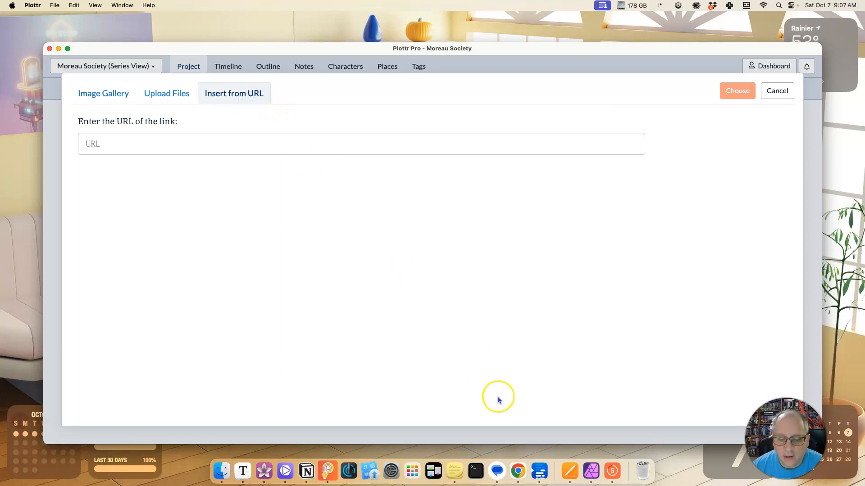
# Step: Switch to Google Chrome and open the author's website
pyautogui.click(519, 468)
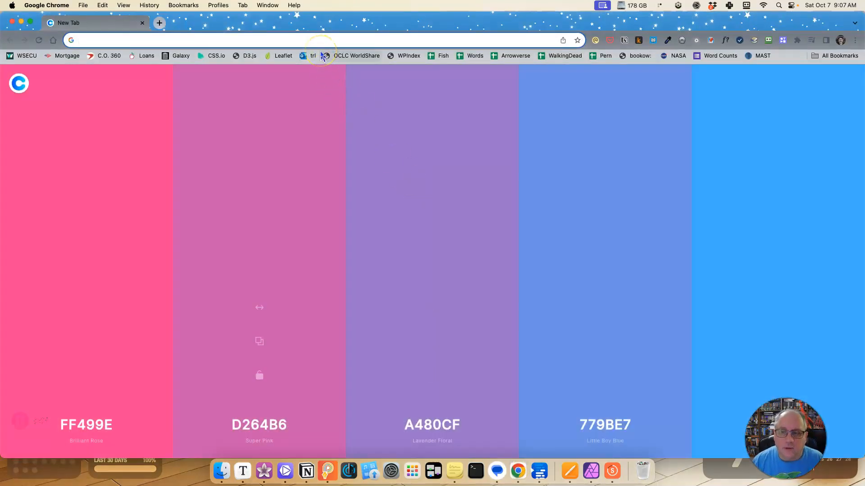
pyautogui.write('ryan')
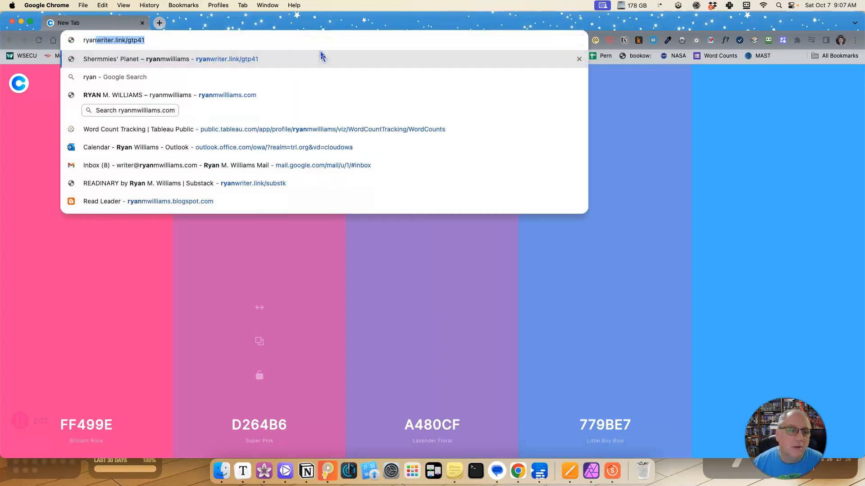
pyautogui.write('w')
pyautogui.press('BackSpace')
pyautogui.press('BackSpace')
pyautogui.write('mwilliams')
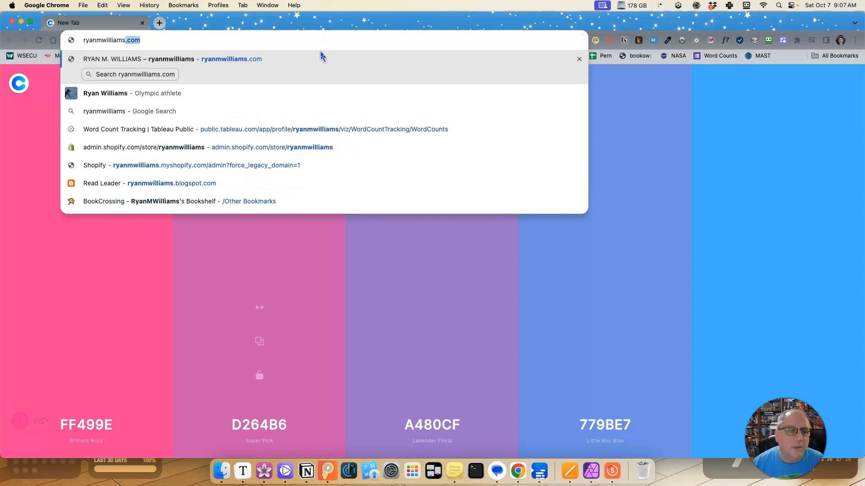
pyautogui.press('Return')
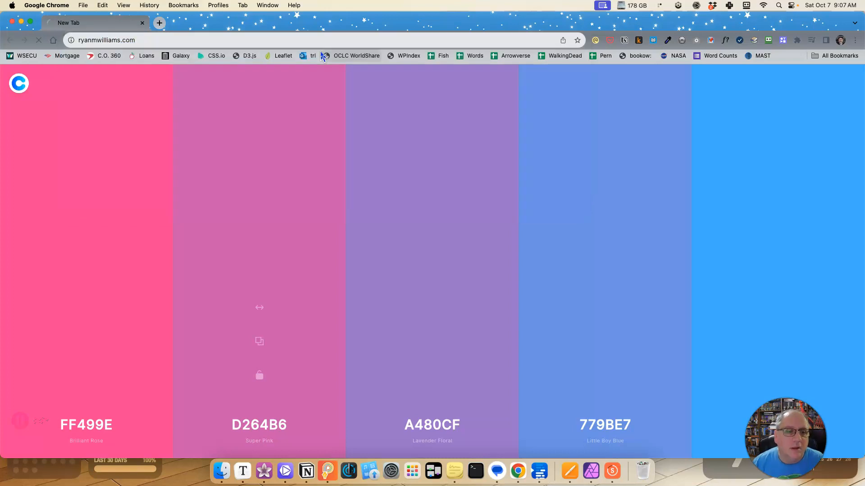
# Step: Find the Moreau Society series on the home page and open the Dark Matters product page
pyautogui.scroll(-15, 493, 192)
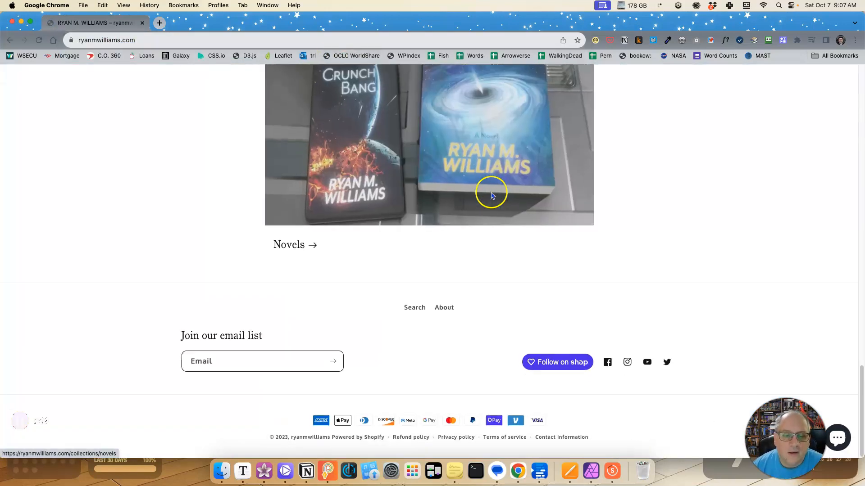
pyautogui.scroll(10, 492, 193)
pyautogui.scroll(-2, 506, 269)
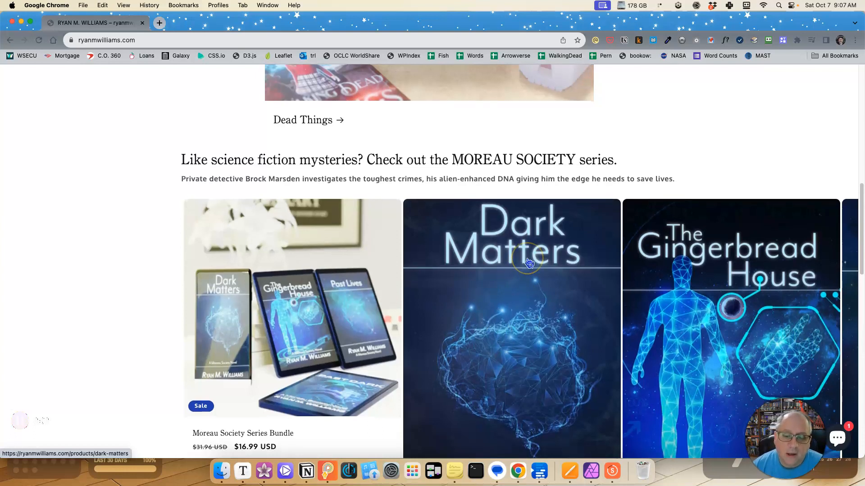
pyautogui.scroll(-1, 508, 280)
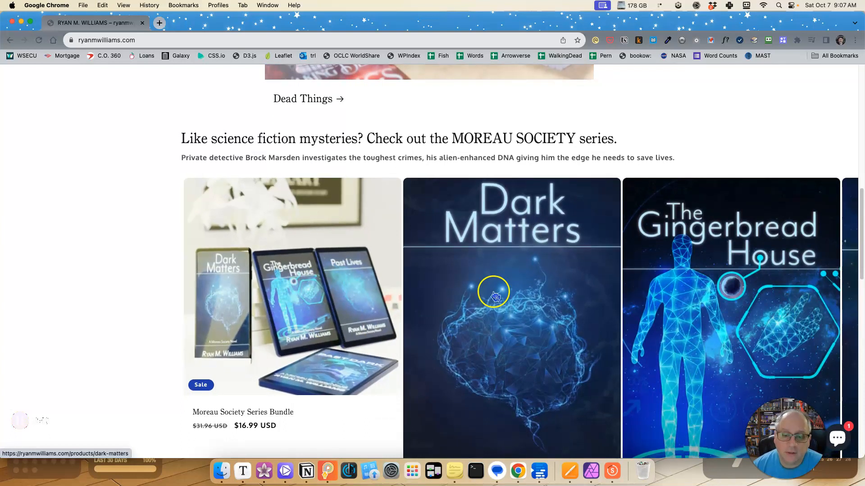
pyautogui.click(524, 308)
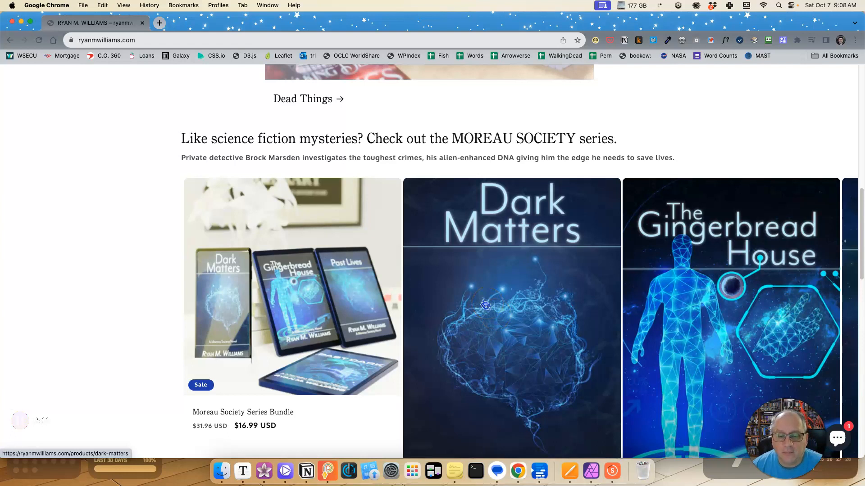
pyautogui.click(492, 270)
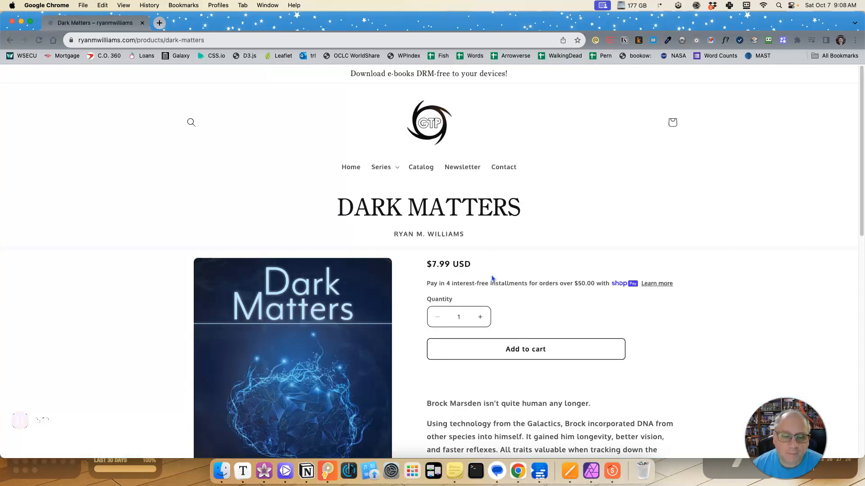
# Step: Copy the image address of the Dark Matters cover from the product page
pyautogui.scroll(-5, 425, 222)
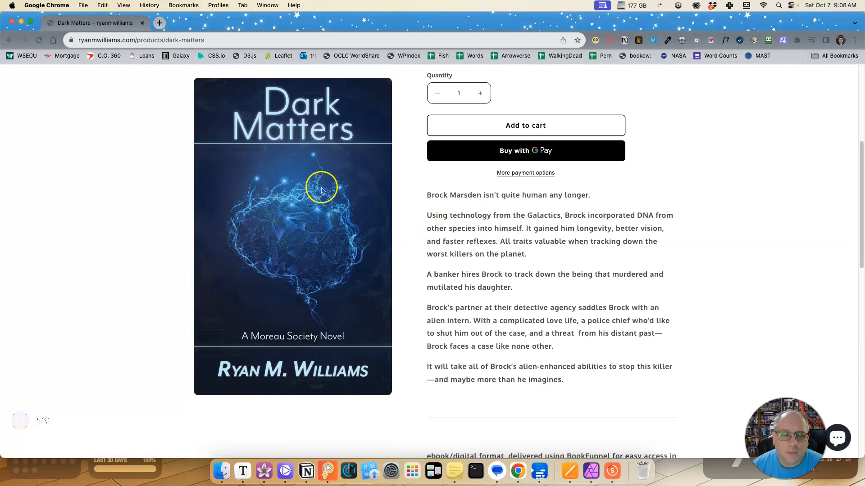
pyautogui.rightClick(324, 186)
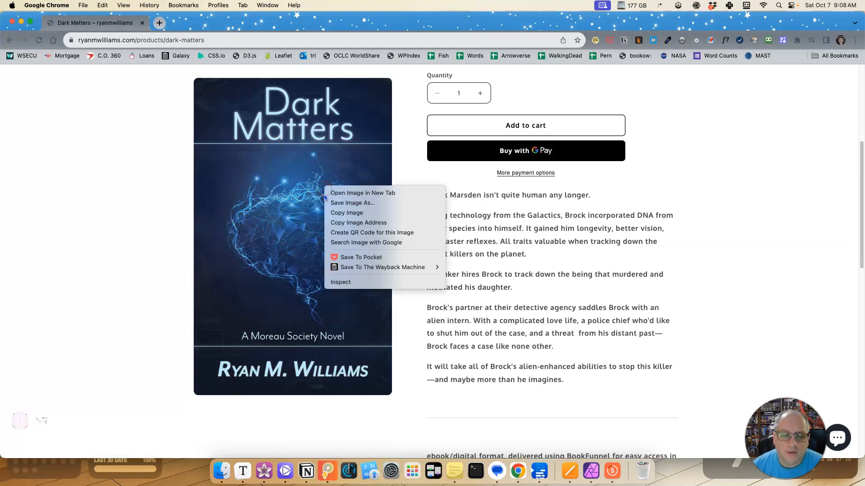
pyautogui.click(366, 225)
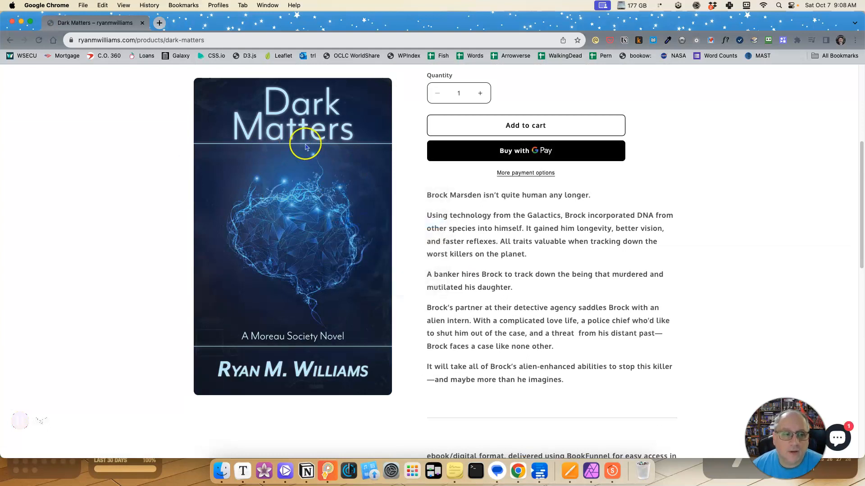
# Step: Switch back to Plottr and paste the copied cover address as the image URL
pyautogui.press('super+Tab')
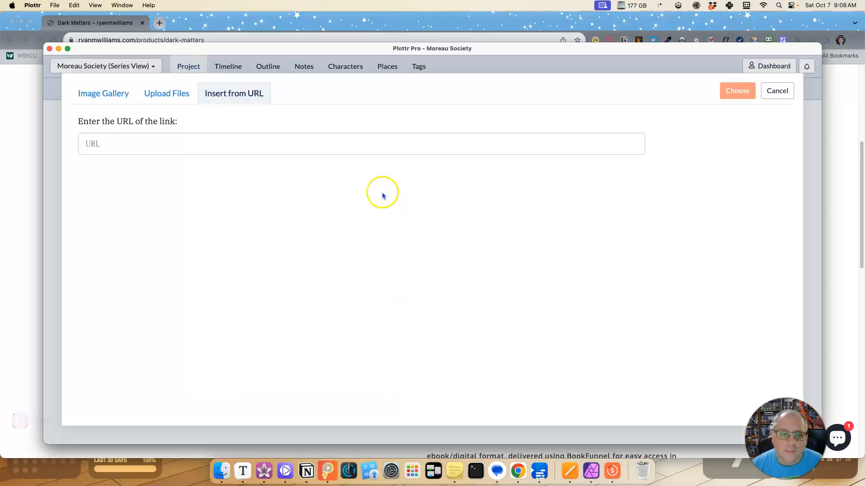
pyautogui.rightClick(316, 144)
pyautogui.click(331, 170)
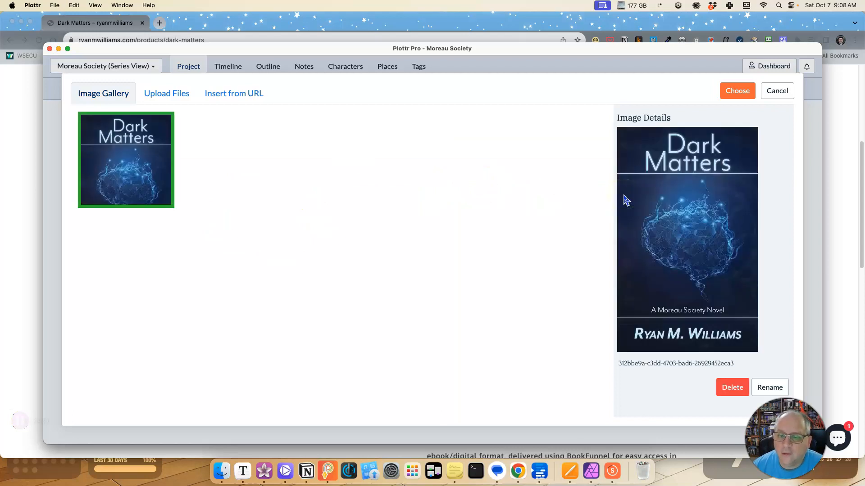
# Step: Rename the imported image "Dark Matters" and choose it as the book's cover
pyautogui.click(771, 391)
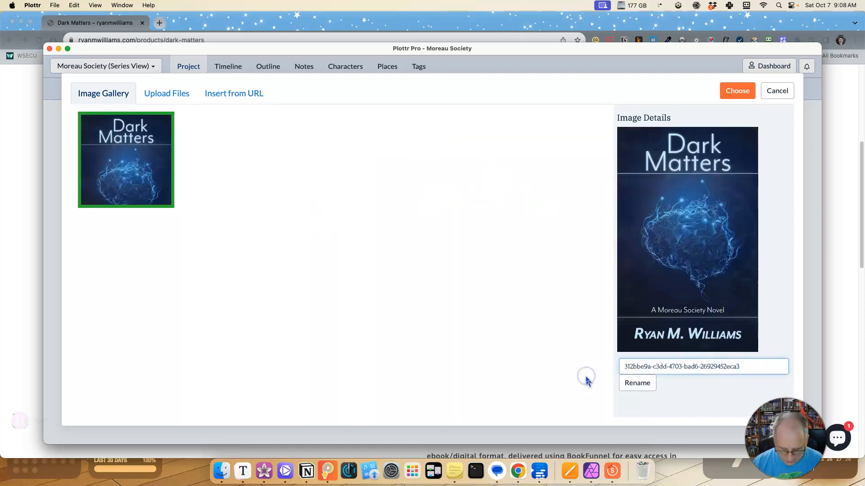
pyautogui.press('super+a')
pyautogui.write('Dar')
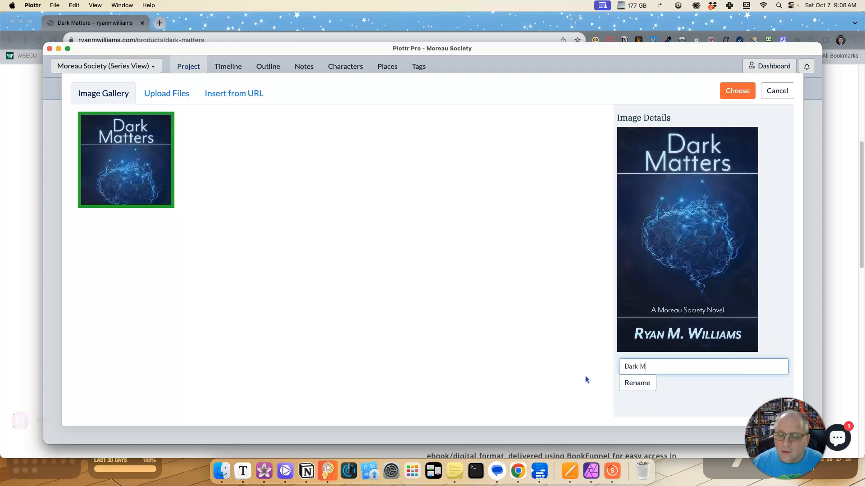
pyautogui.click(635, 383)
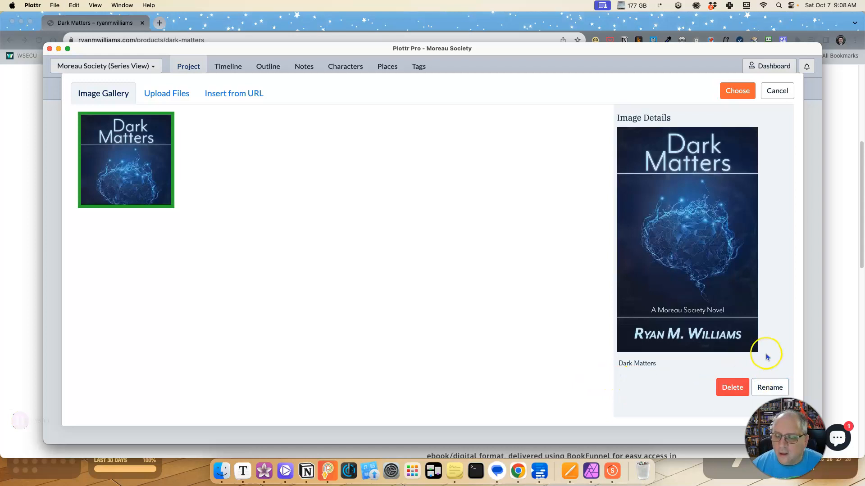
pyautogui.click(735, 88)
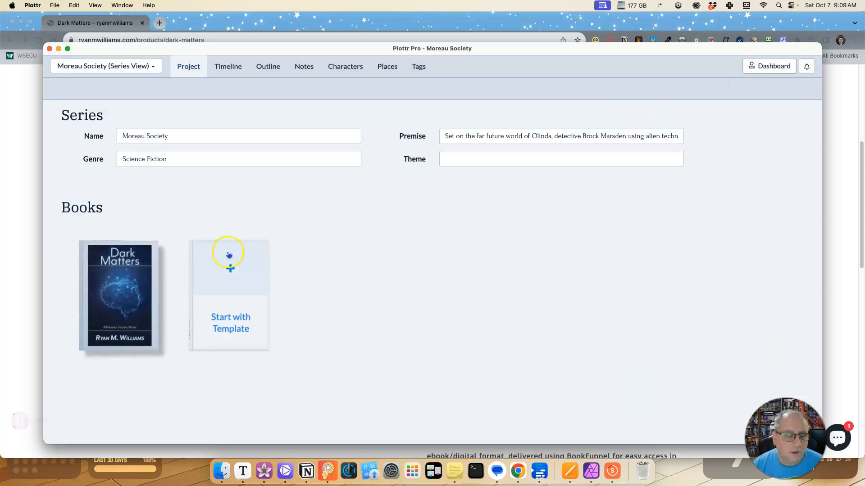
# Step: Browse the starter templates offered for a new book and leave the list without choosing one
pyautogui.moveTo(96, 296)
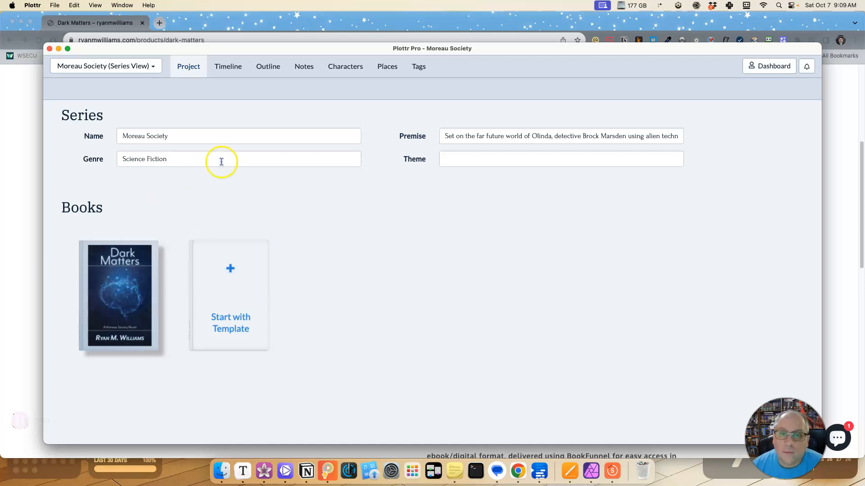
pyautogui.moveTo(133, 256)
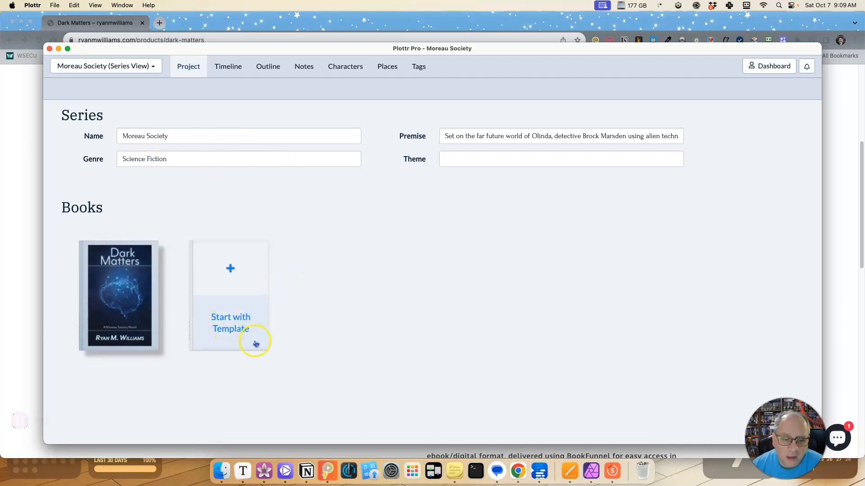
pyautogui.click(223, 332)
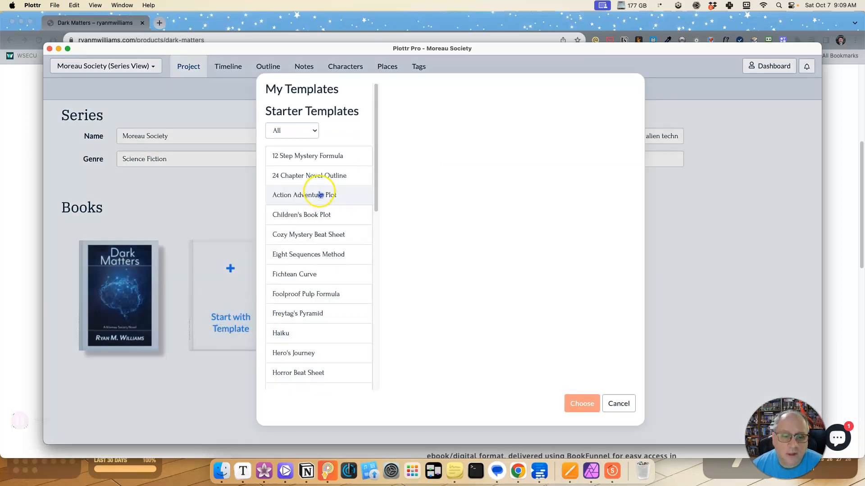
pyautogui.scroll(-10, 334, 187)
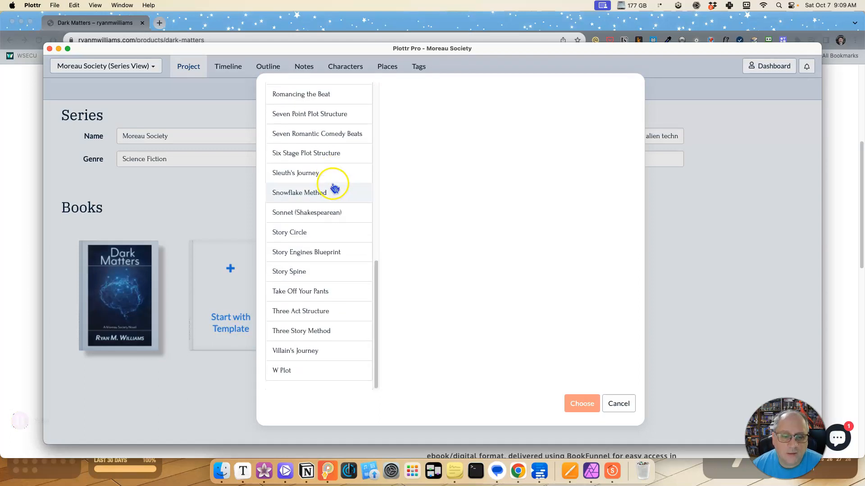
pyautogui.scroll(10, 320, 253)
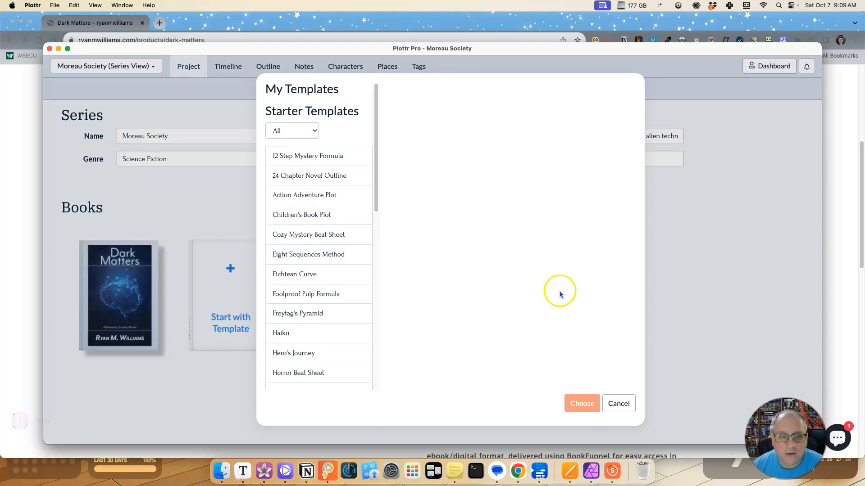
pyautogui.click(614, 402)
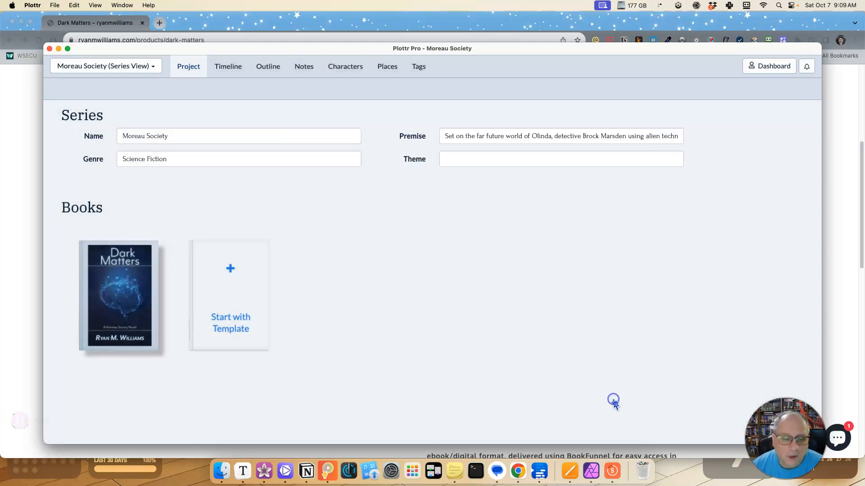
# Step: Add a book titled "The Gingerbread House" with premise "A killer holds the entire planet hostage." and genre Science Fiction, and save it
pyautogui.click(228, 268)
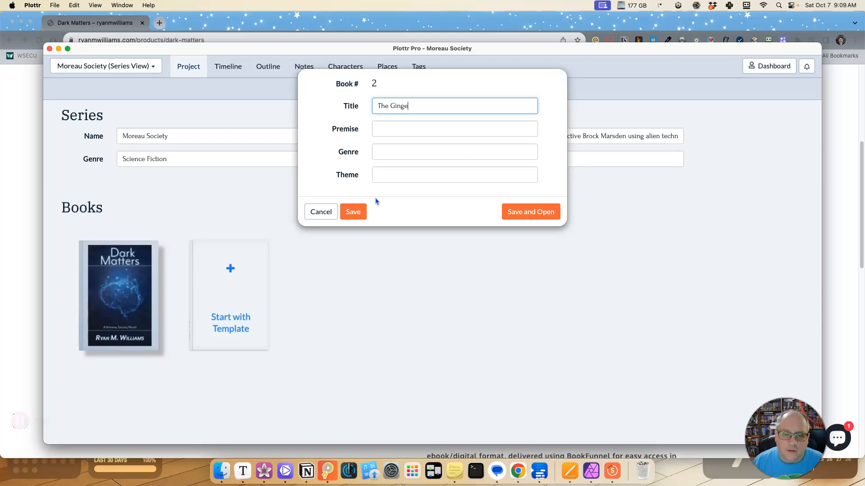
pyautogui.press('Tab')
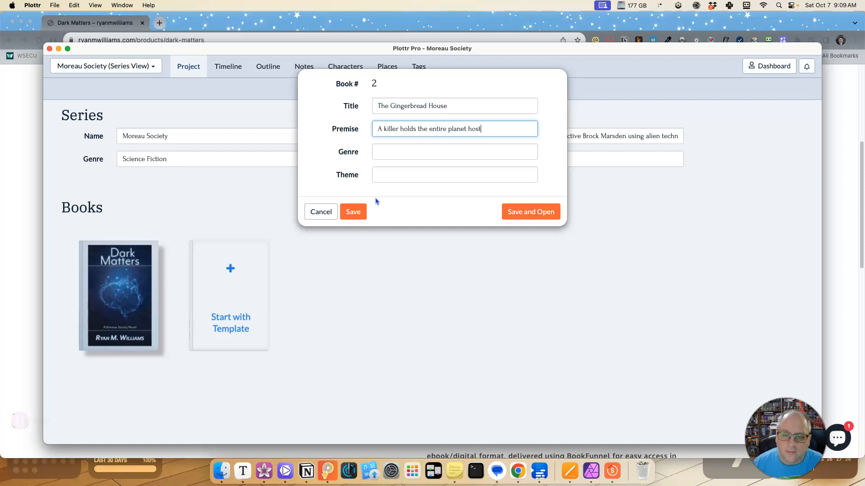
pyautogui.press('Tab')
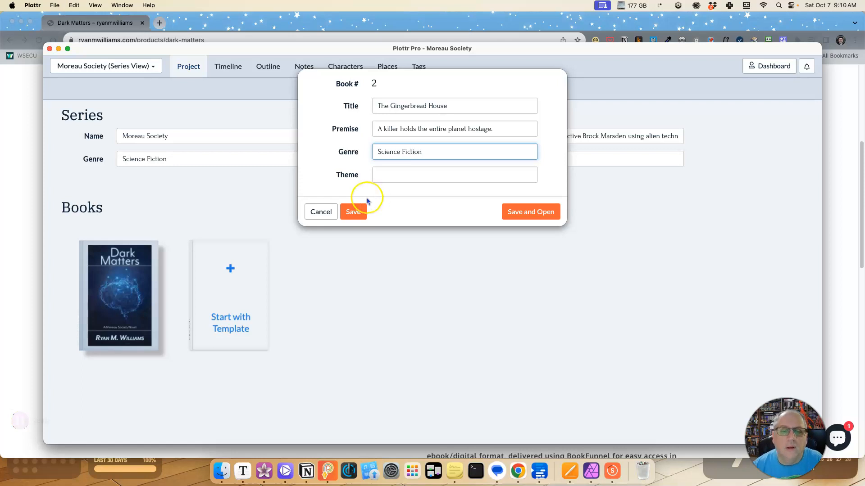
pyautogui.click(352, 211)
# Step: Open the cover image picker for The Gingerbread House and choose to insert the image from a URL
pyautogui.moveTo(285, 265)
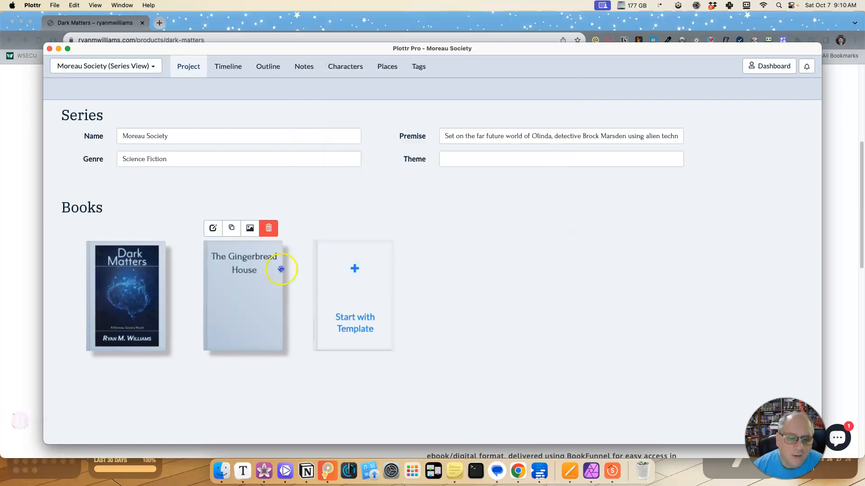
pyautogui.click(250, 229)
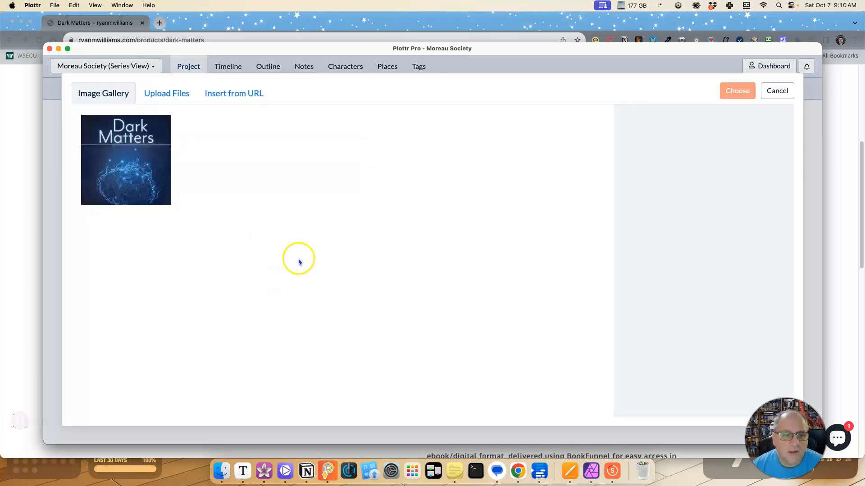
pyautogui.click(234, 105)
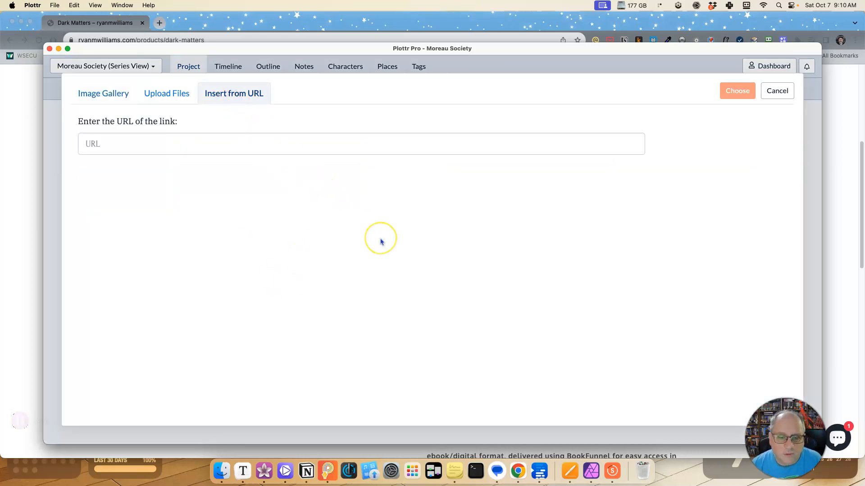
# Step: Switch to Chrome, copy the cover's image address from The Gingerbread House product page, and paste it as the image URL in Plottr
pyautogui.press('super+Tab')
pyautogui.scroll(-6, 382, 244)
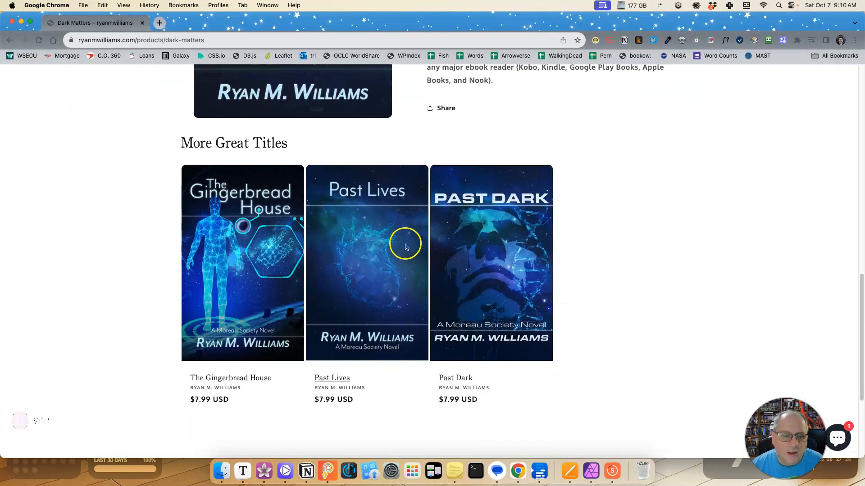
pyautogui.click(265, 249)
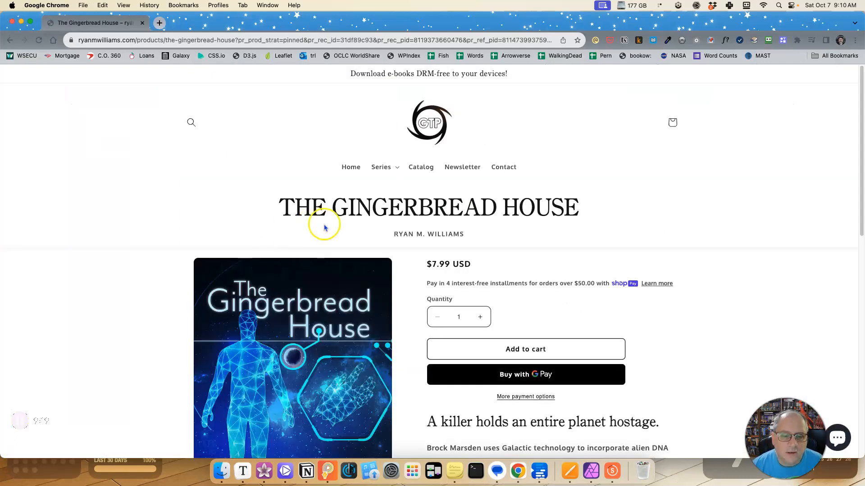
pyautogui.scroll(-2, 324, 224)
pyautogui.rightClick(300, 277)
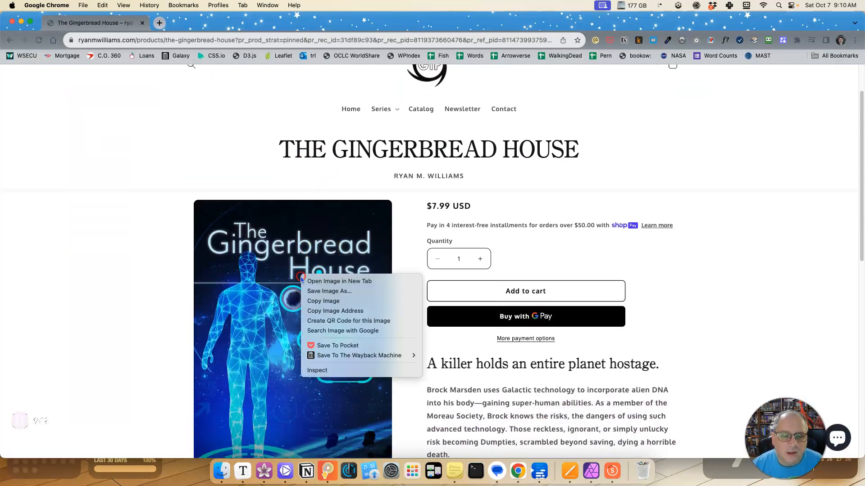
pyautogui.click(346, 310)
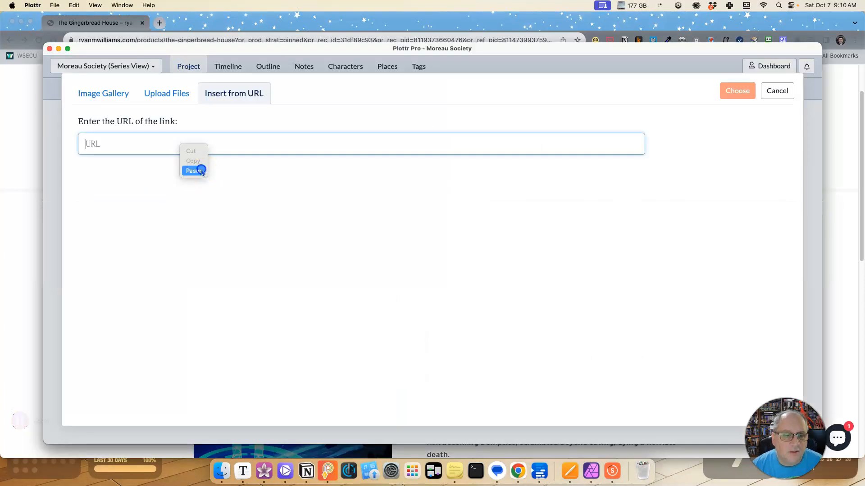
pyautogui.click(193, 166)
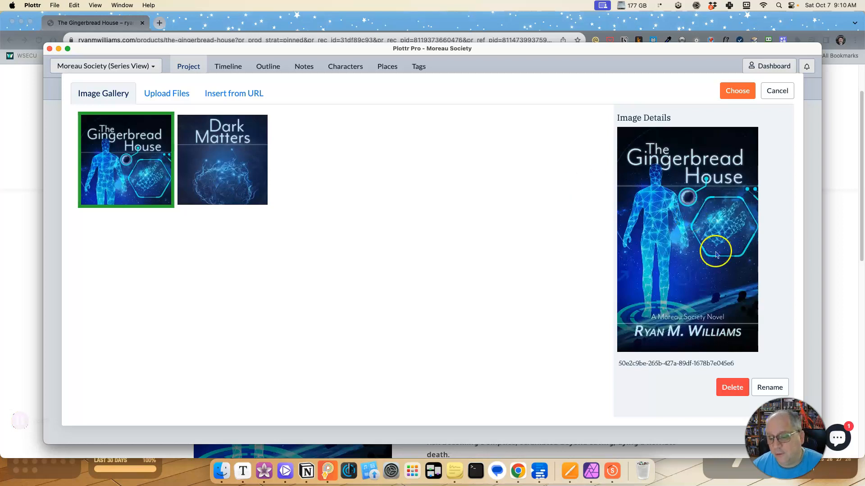
# Step: Rename the imported image "The Gingerbread House" and choose it as the book's cover
pyautogui.click(775, 386)
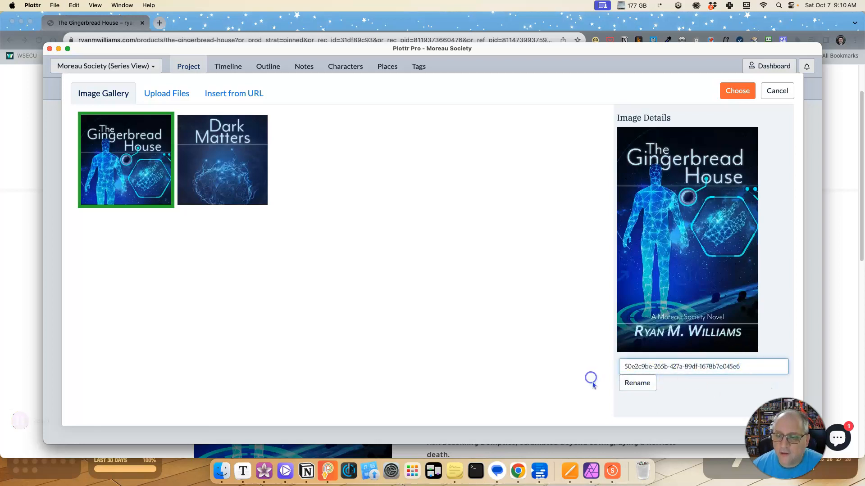
pyautogui.press('super+a')
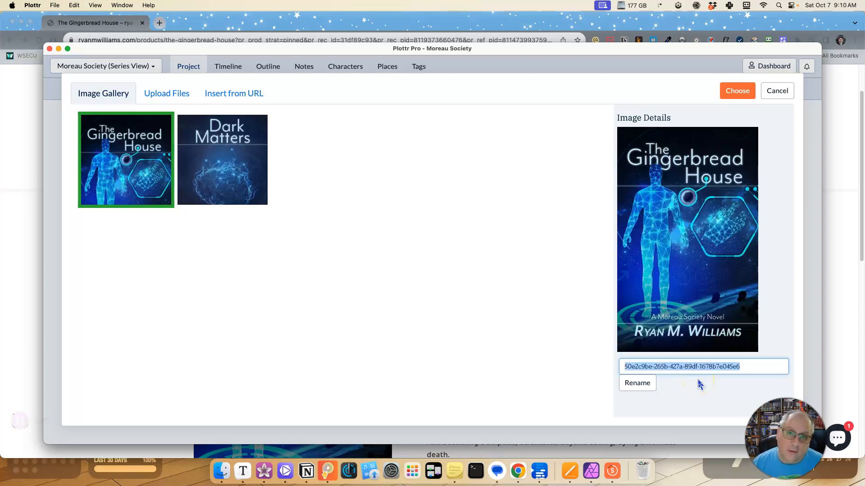
pyautogui.write('The ')
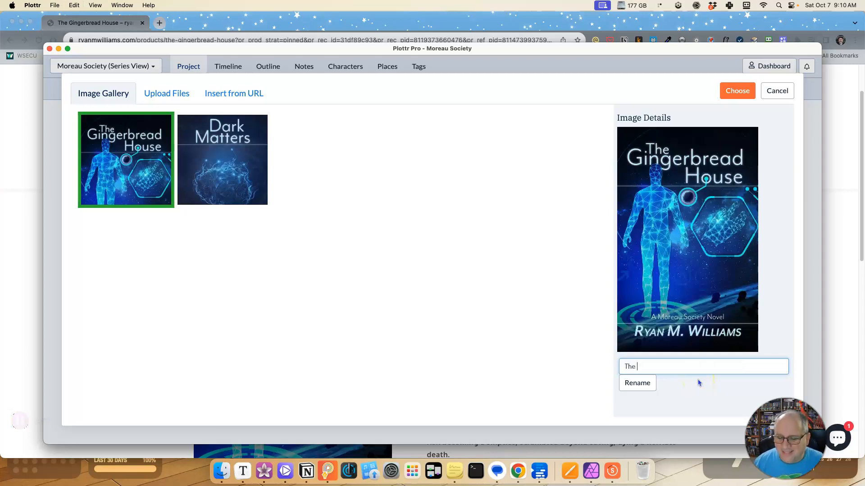
pyautogui.write('Gingerbread House')
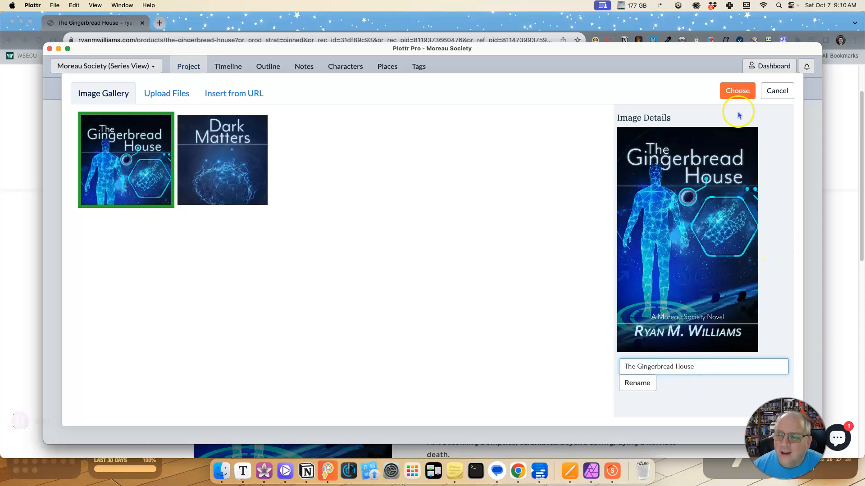
pyautogui.click(650, 384)
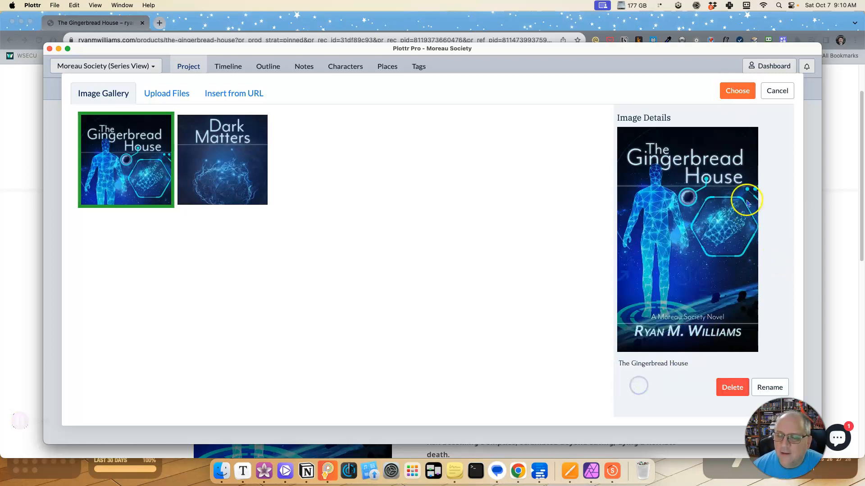
pyautogui.click(738, 90)
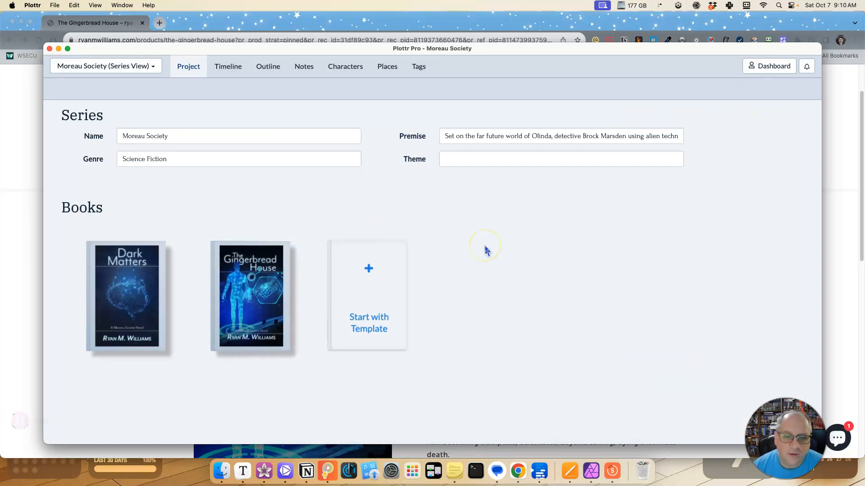
# Step: Add a book titled "Past Lives" with premise "Brock's past catches up with him. Literally." and genre Science Fiction, and save it
pyautogui.click(394, 265)
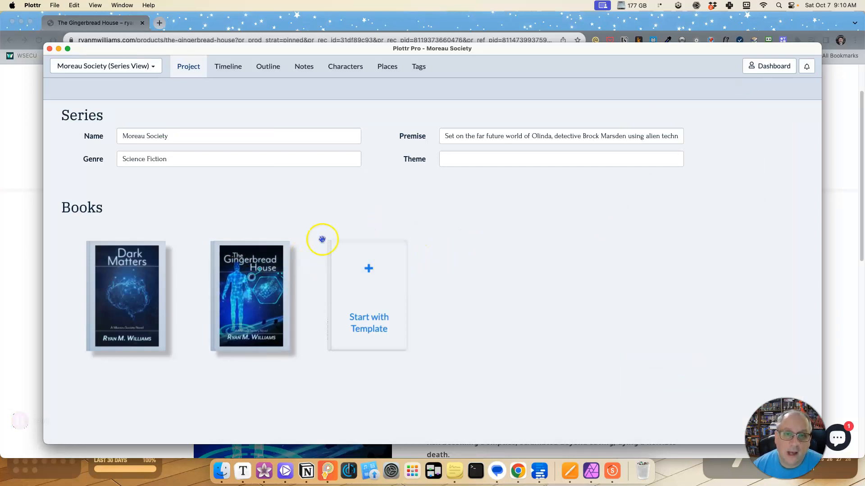
pyautogui.click(369, 268)
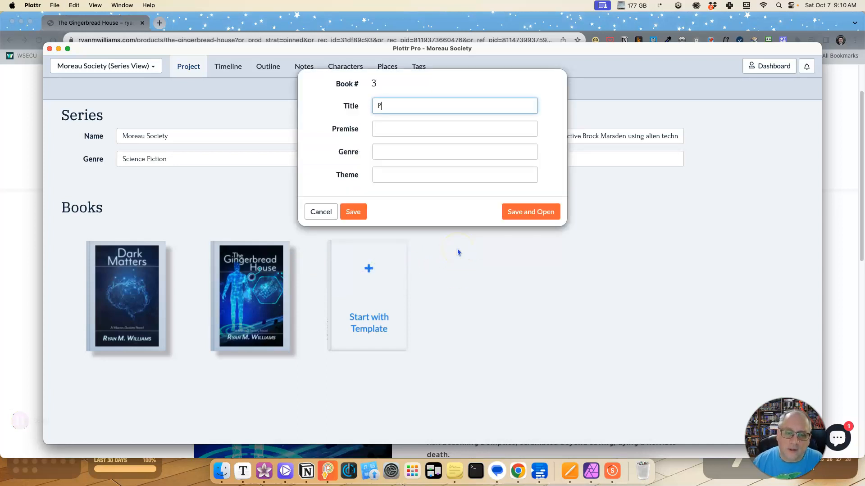
pyautogui.write('Past Lives')
pyautogui.press('Tab')
pyautogui.write("Brock's pa")
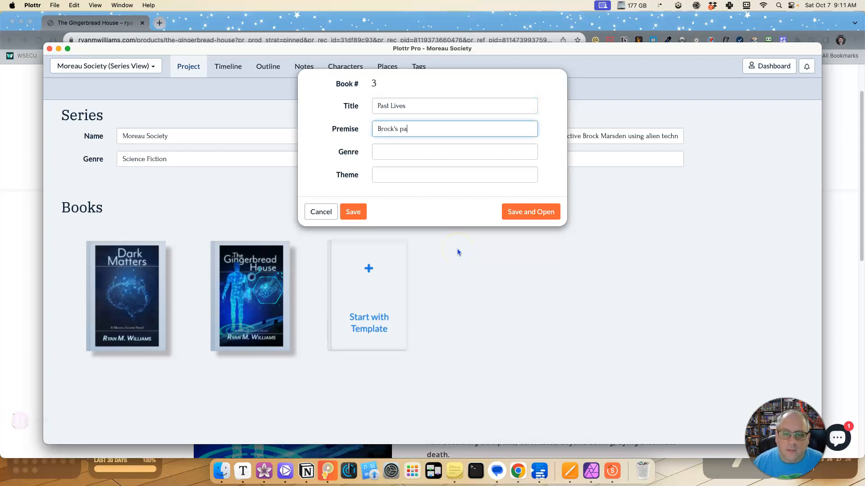
pyautogui.write('st catches up ')
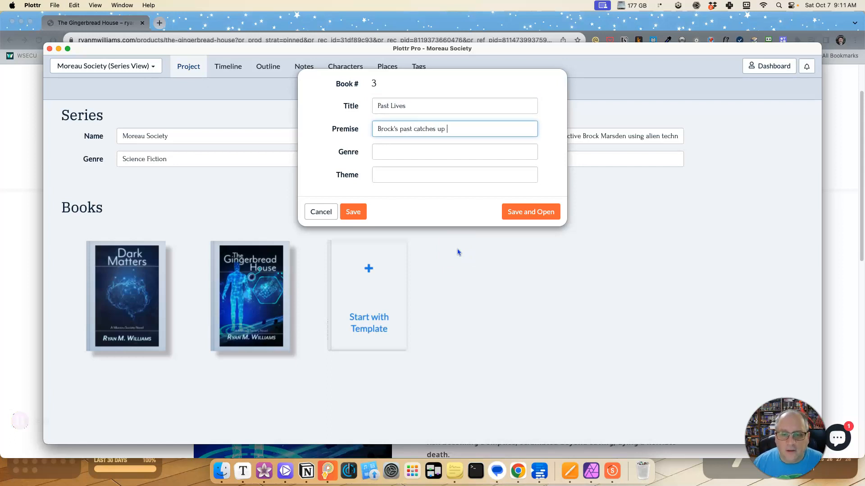
pyautogui.write('with him. Literally.')
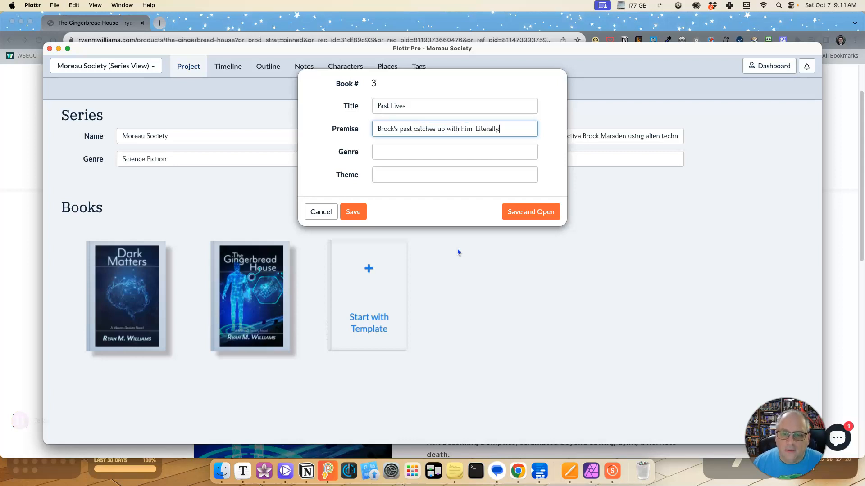
pyautogui.doubleClick(398, 156)
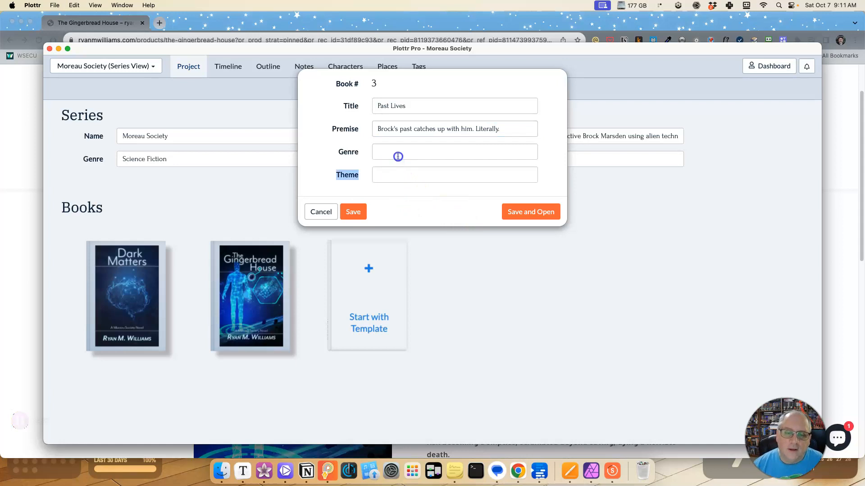
pyautogui.click(398, 156)
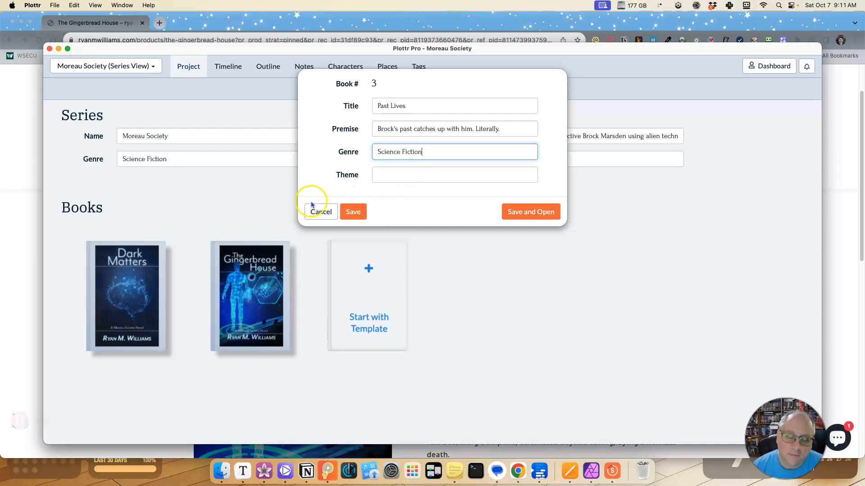
pyautogui.click(361, 209)
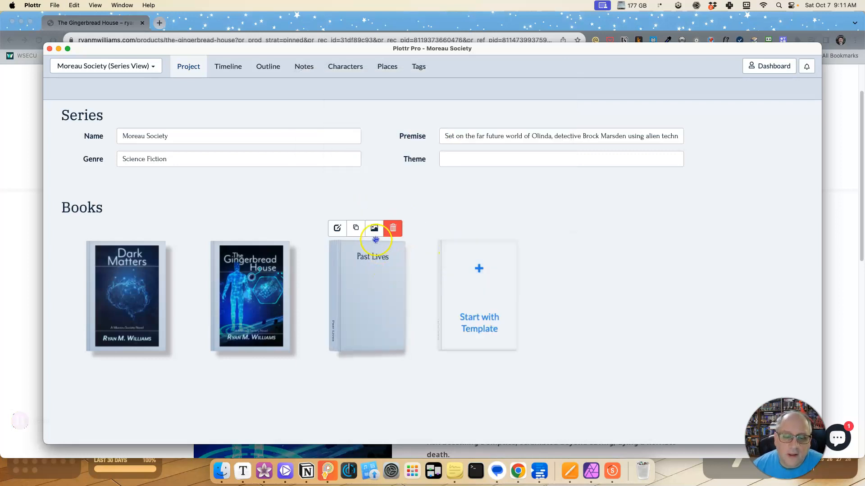
# Step: Open image insertion from a URL for Past Lives, then switch to Chrome and copy the cover's image address from its product page
pyautogui.click(372, 229)
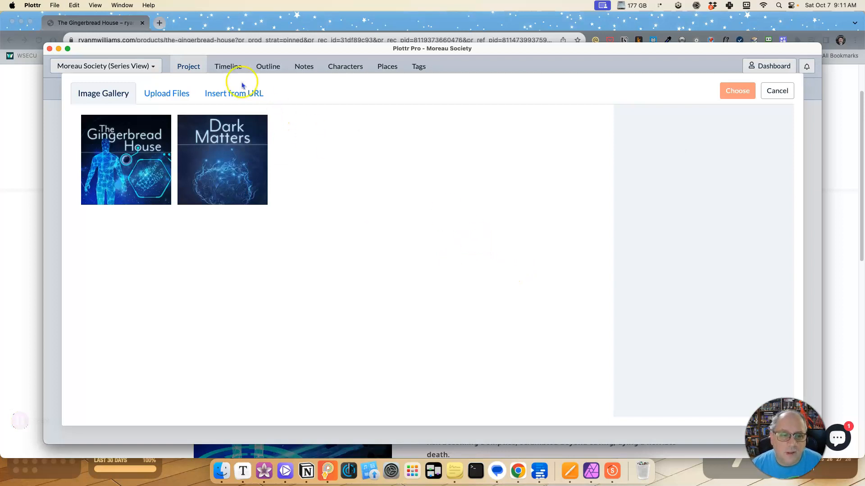
pyautogui.click(246, 90)
pyautogui.press('super+Tab')
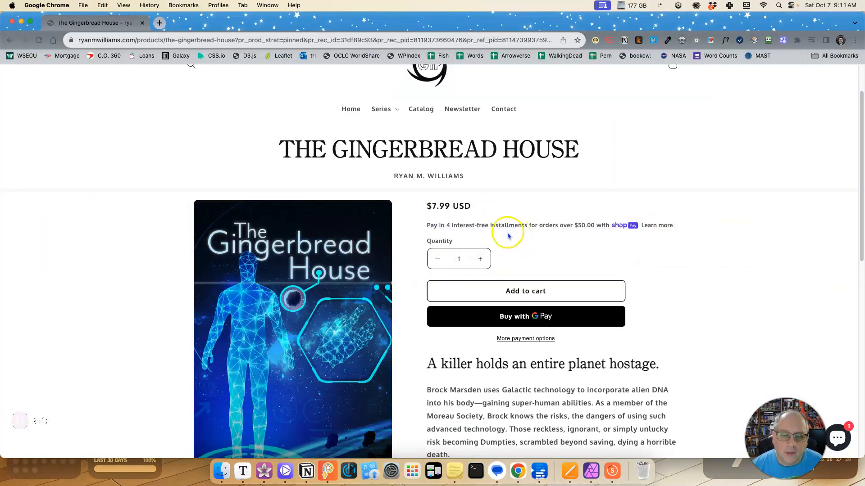
pyautogui.scroll(-10, 512, 265)
pyautogui.click(396, 343)
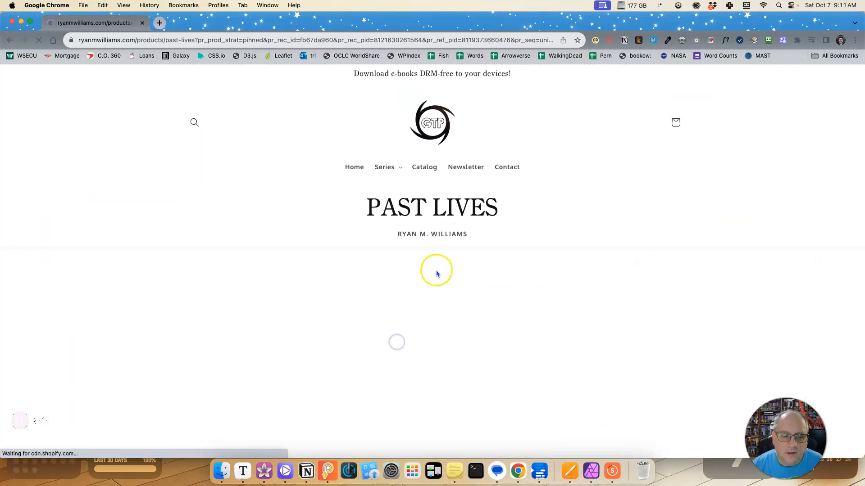
pyautogui.scroll(-3, 442, 254)
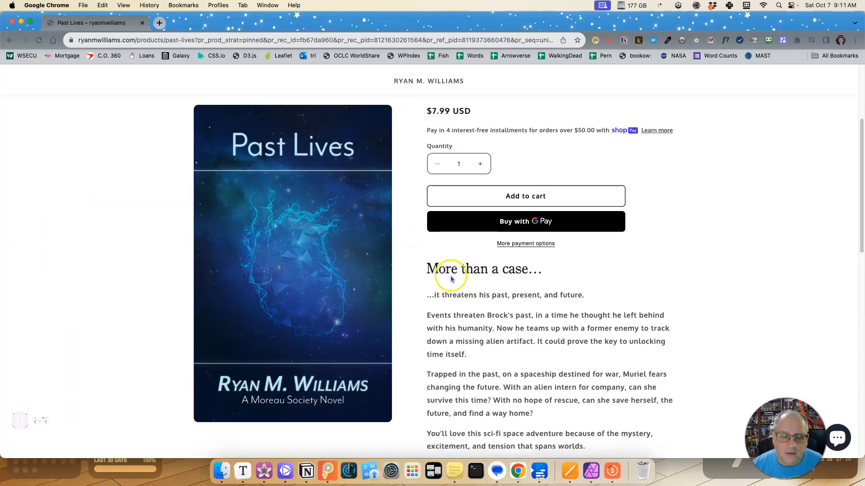
pyautogui.rightClick(341, 284)
pyautogui.click(385, 321)
# Step: Switch back to Plottr and paste the copied Past Lives cover address as the image URL
pyautogui.press('super+Tab')
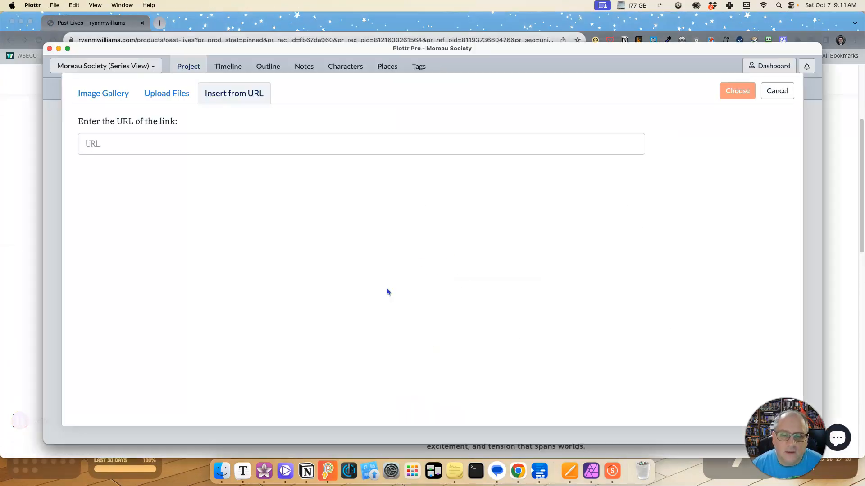
pyautogui.rightClick(254, 134)
pyautogui.click(268, 160)
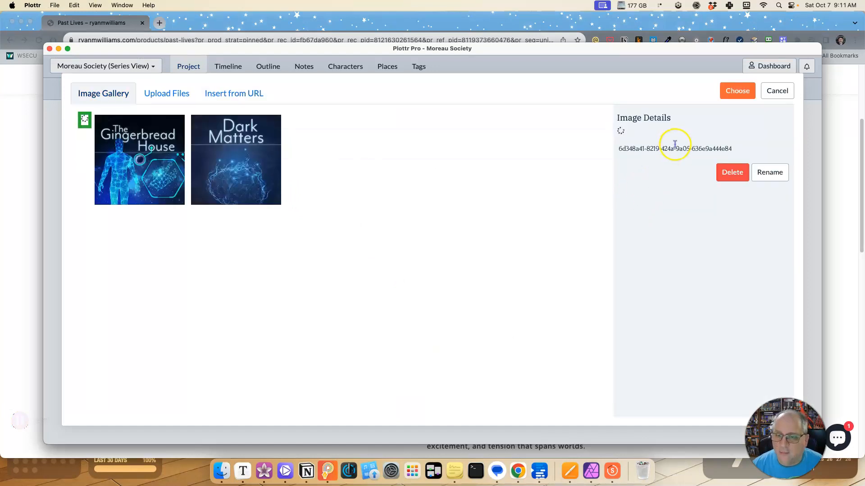
# Step: Rename the imported cover image "Past Lives" and choose it as that book's cover
pyautogui.click(767, 388)
pyautogui.moveTo(742, 369); pyautogui.dragTo(590, 368)
pyautogui.press('F11')
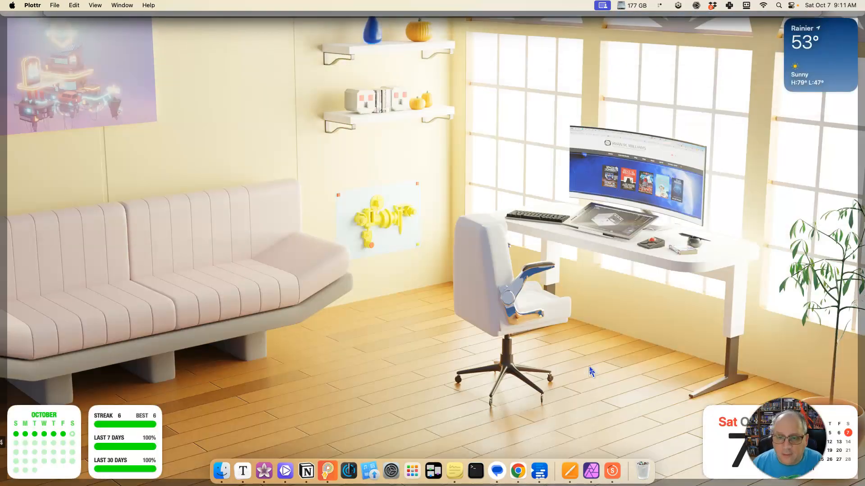
pyautogui.press('super+Tab')
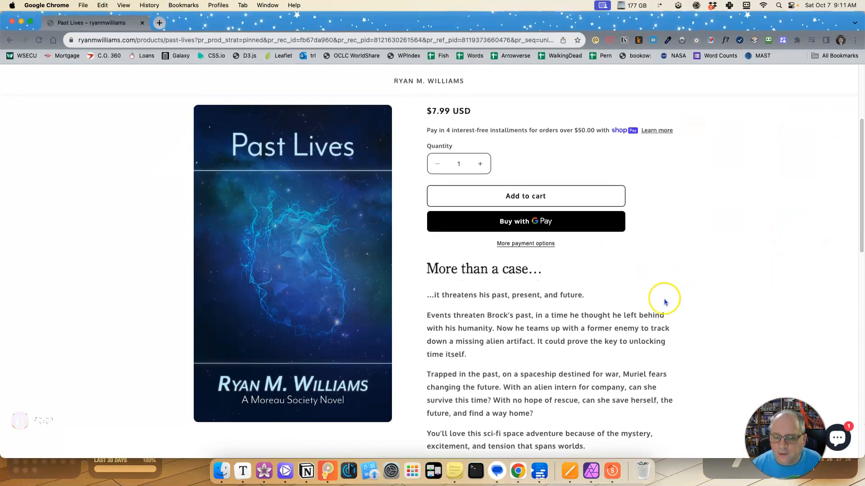
pyautogui.press('super+Tab')
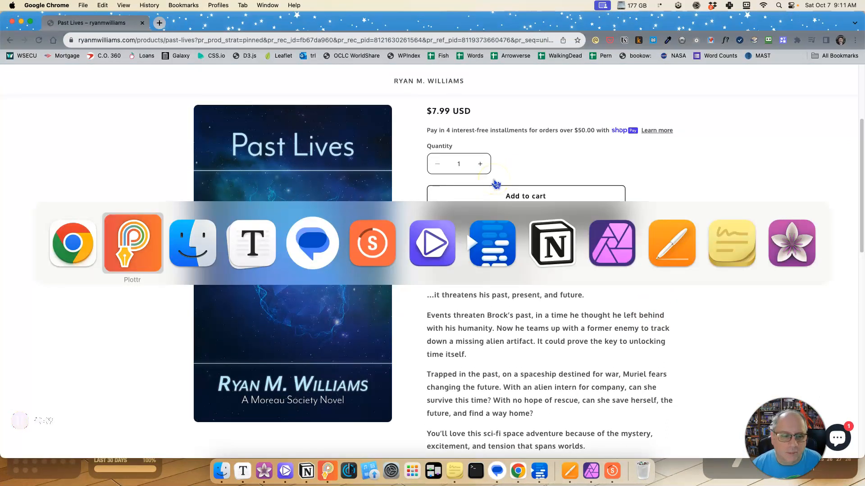
pyautogui.click(643, 366)
pyautogui.tripleClick(643, 367)
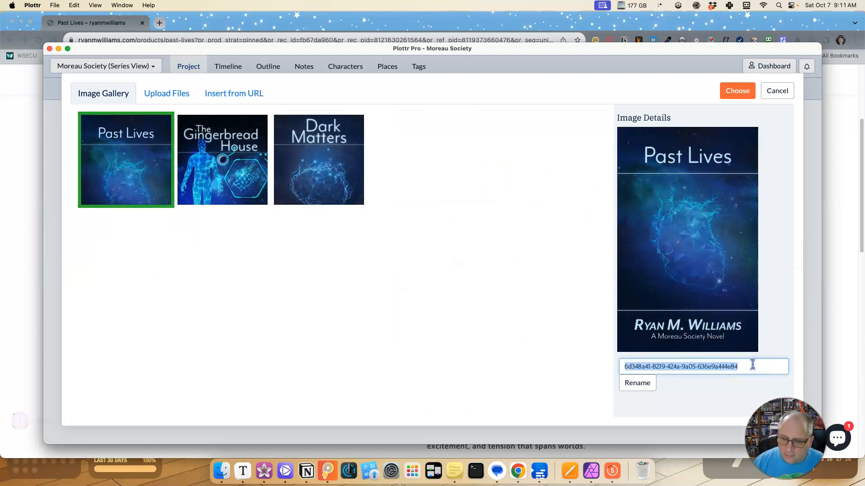
pyautogui.write('Past Lives')
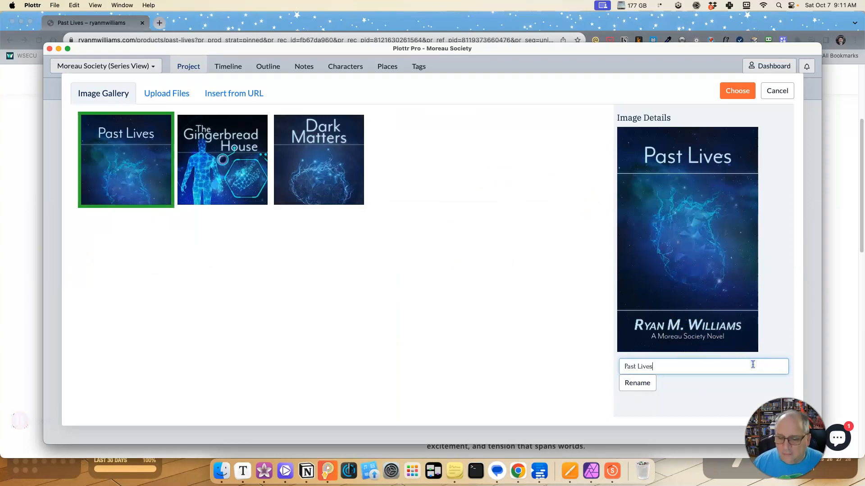
pyautogui.click(631, 383)
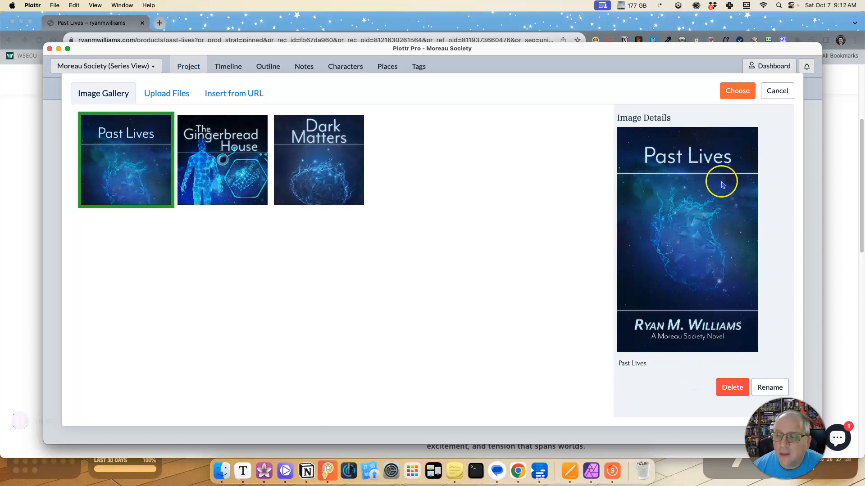
pyautogui.click(737, 92)
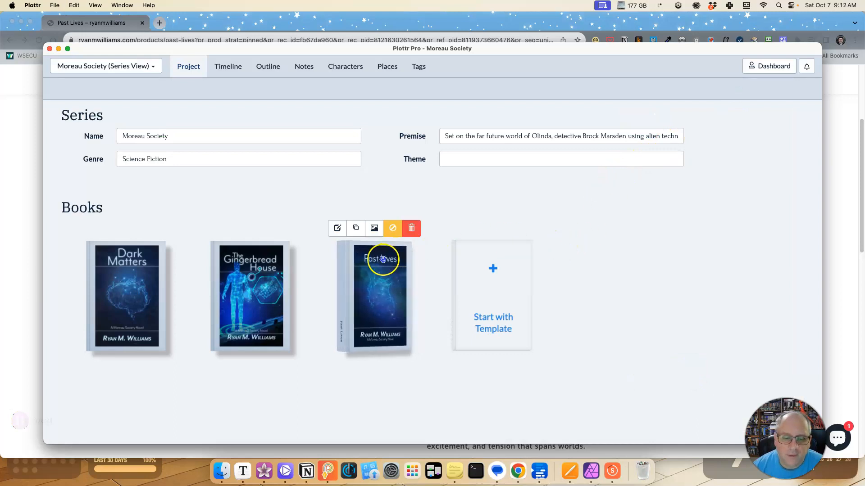
# Step: Add a book titled "Past Dark" with premise "Brock and friends try to escape the past." and genre Science Fiction, and save it
pyautogui.click(510, 264)
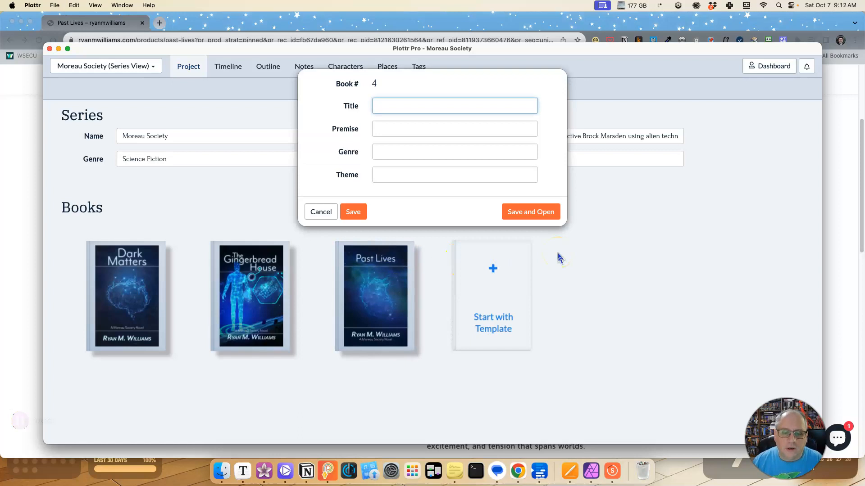
pyautogui.press('Tab')
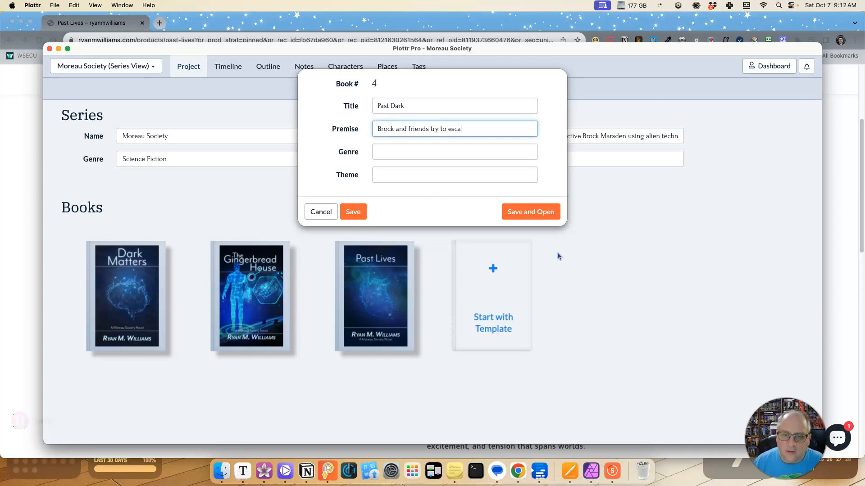
pyautogui.press('Tab')
pyautogui.write('S')
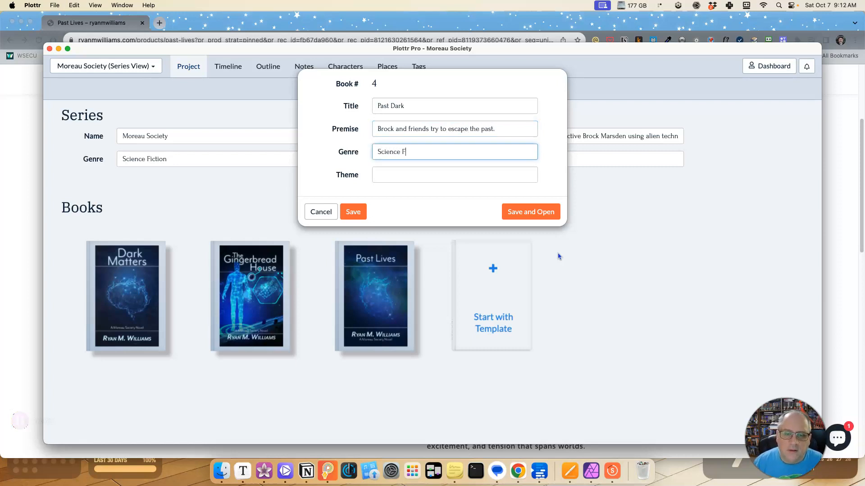
pyautogui.click(359, 216)
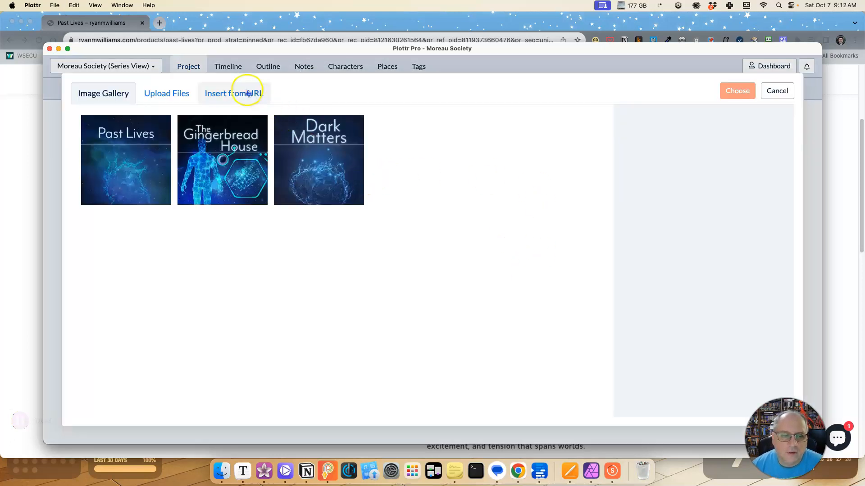
# Step: Insert the Past Dark cover from a URL, using the image address from its product page in Chrome
pyautogui.click(241, 91)
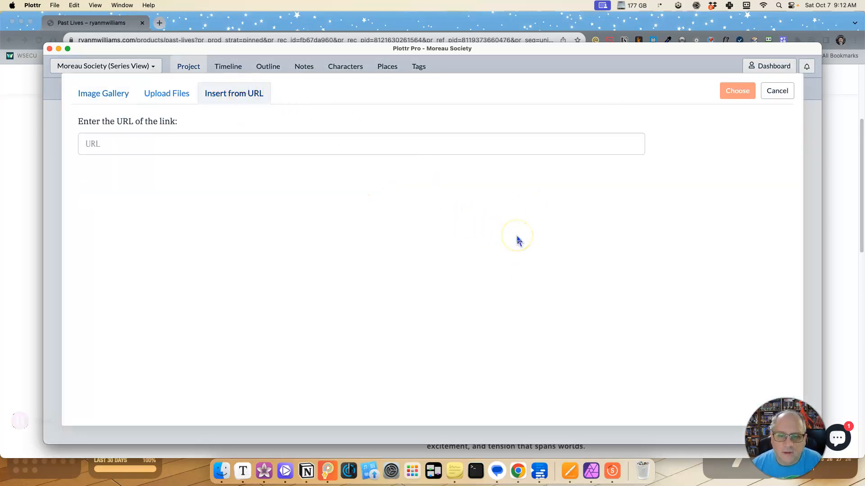
pyautogui.press('super+Tab')
pyautogui.scroll(-6, 522, 243)
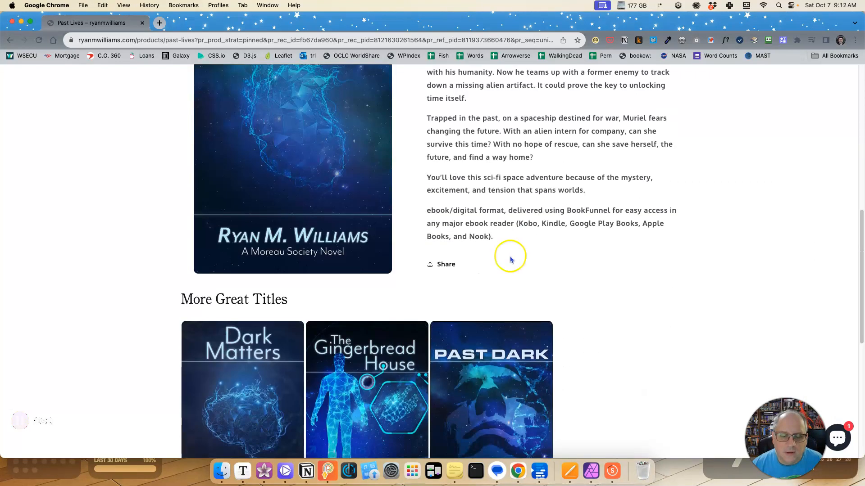
pyautogui.click(489, 361)
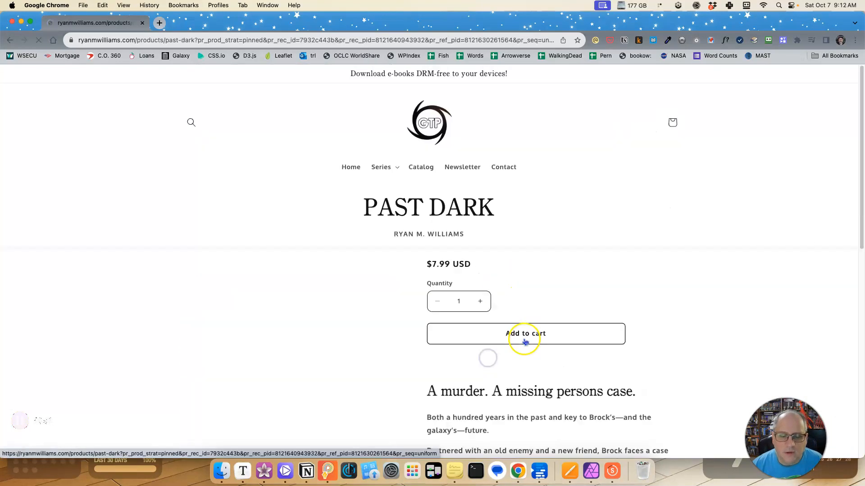
pyautogui.click(308, 144)
pyautogui.press('super+v')
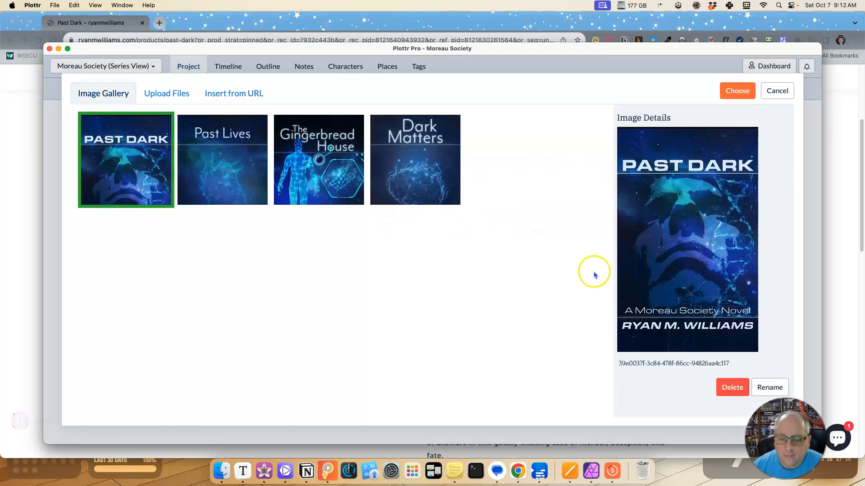
# Step: Rename the imported cover image "Past Dark" and choose it as that book's cover
pyautogui.click(774, 388)
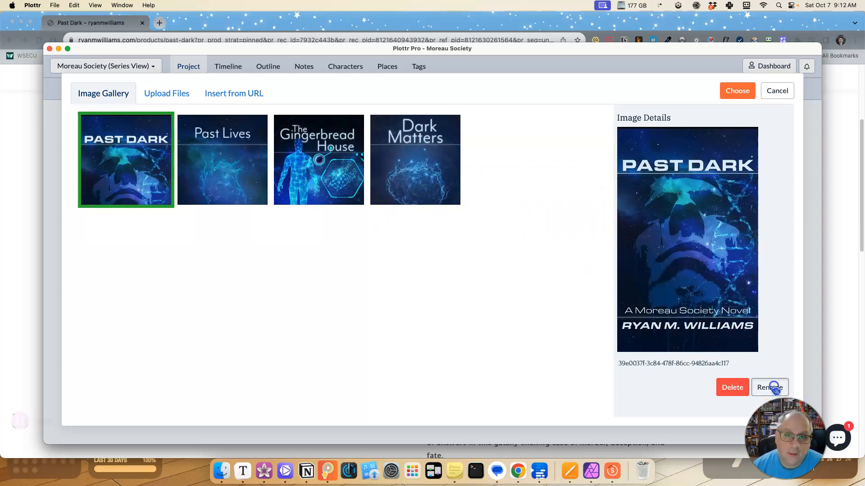
pyautogui.moveTo(585, 361); pyautogui.dragTo(810, 372)
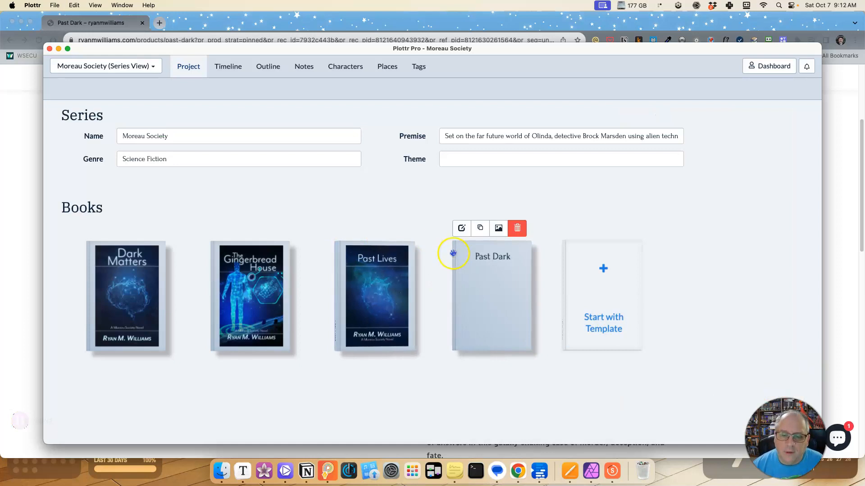
pyautogui.click(464, 228)
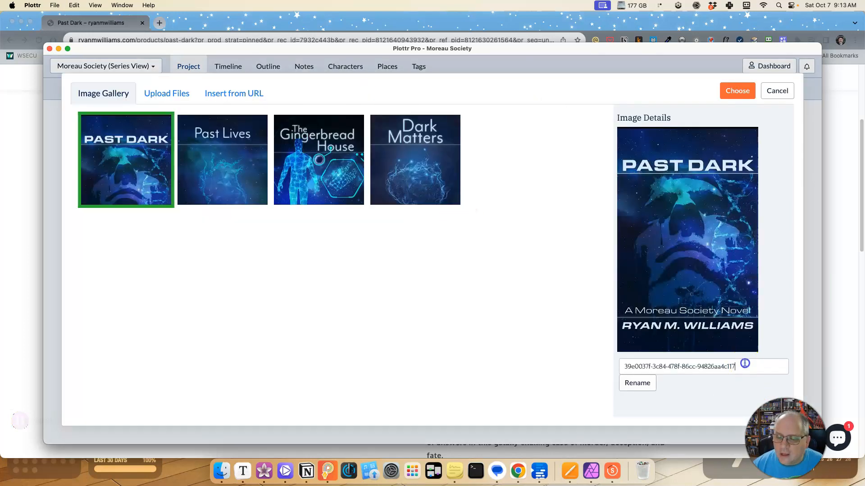
pyautogui.click(745, 364)
pyautogui.moveTo(602, 366); pyautogui.dragTo(753, 367)
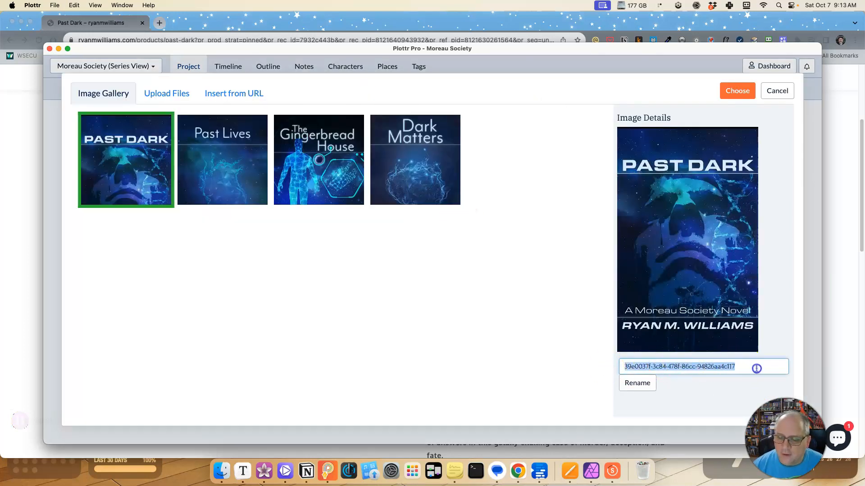
pyautogui.write('Past Dark')
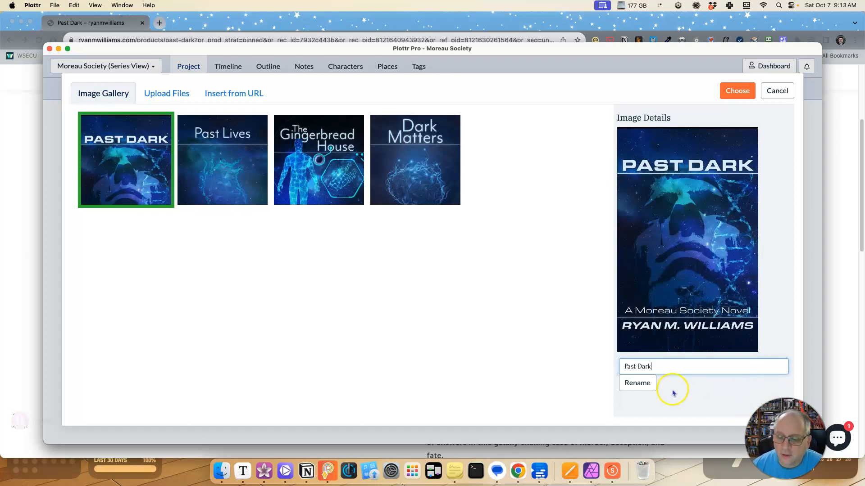
pyautogui.click(644, 383)
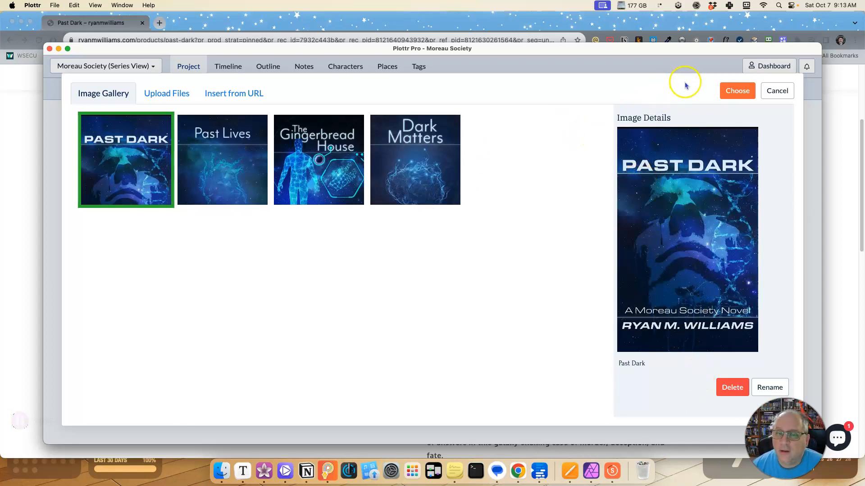
pyautogui.click(732, 93)
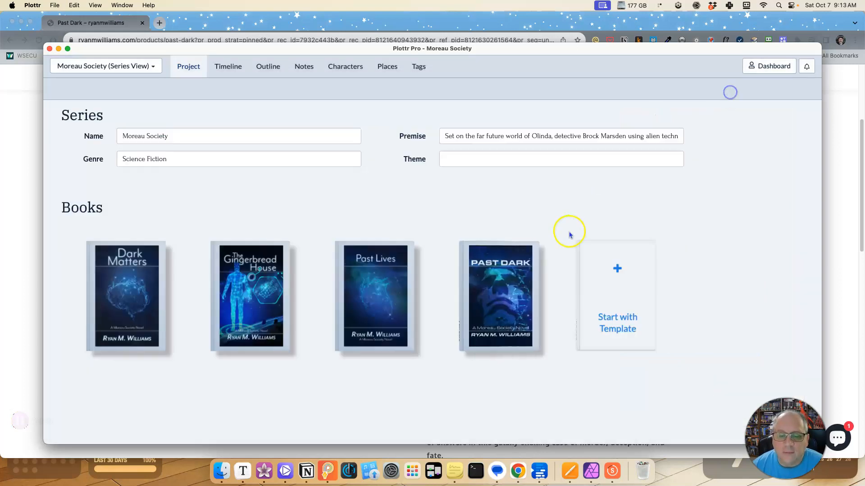
# Step: Add a book titled "Synthetic Pain" with premise "Brock tracks an old enemy." and genre Science Fiction, and save it
pyautogui.moveTo(521, 312)
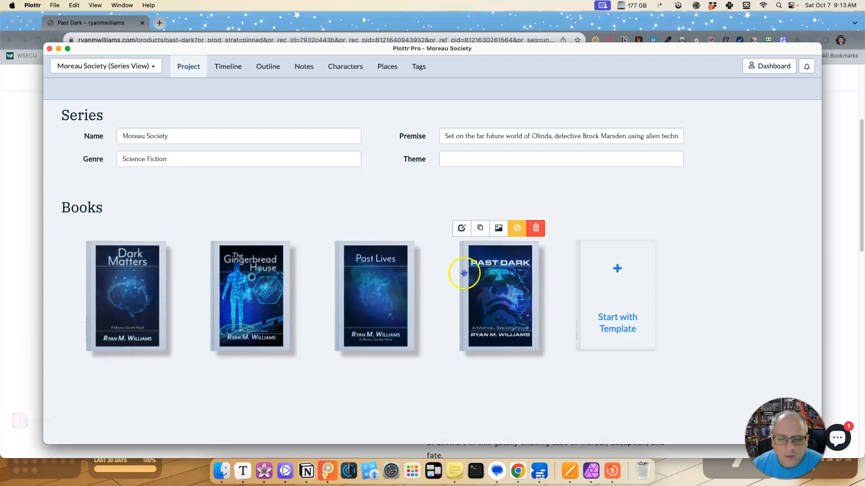
pyautogui.click(625, 269)
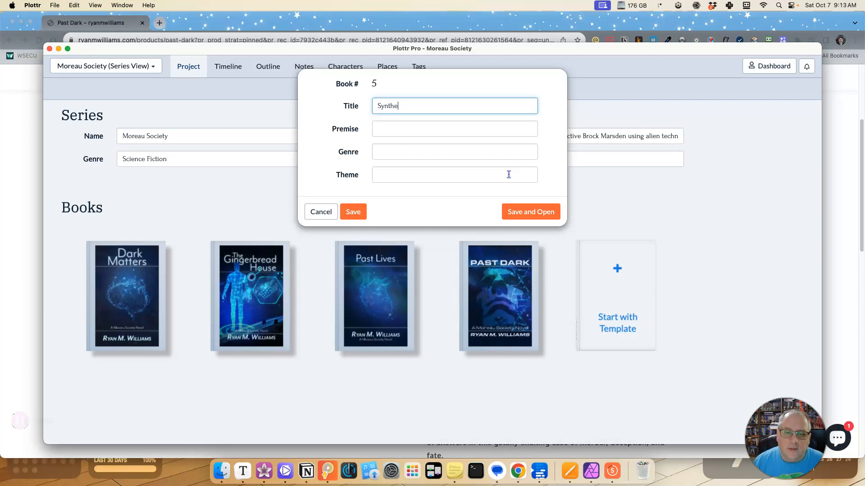
pyautogui.write('Synthetic Pain')
pyautogui.press('Tab')
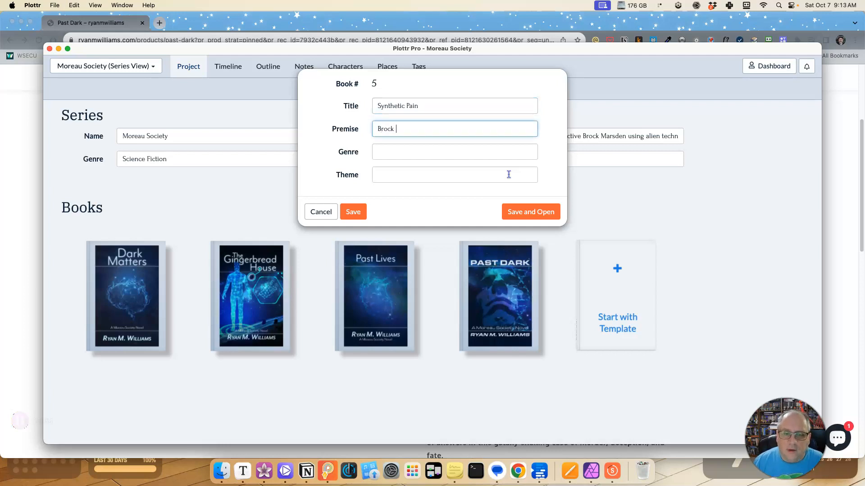
pyautogui.write('Brock tracks an old e')
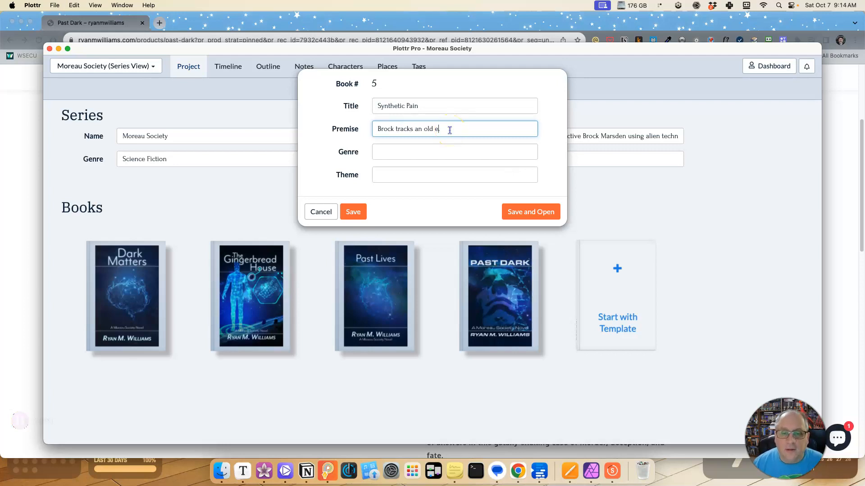
pyautogui.write('tnmy.')
pyautogui.click(417, 153)
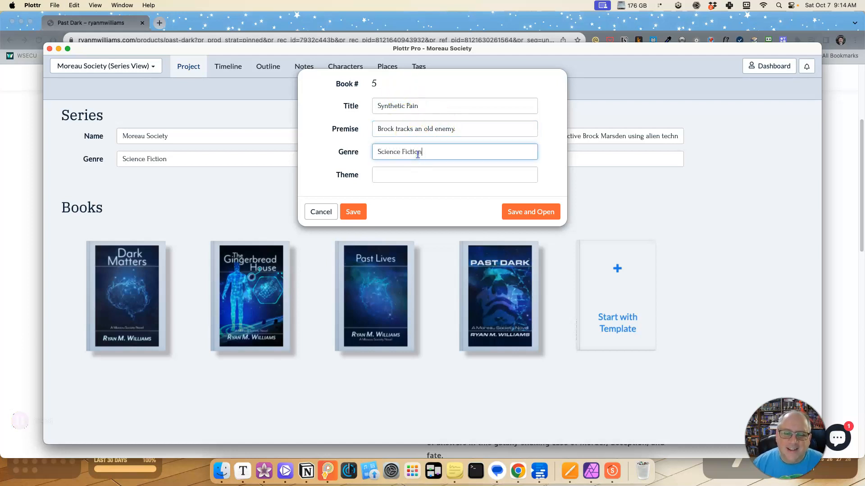
pyautogui.click(358, 211)
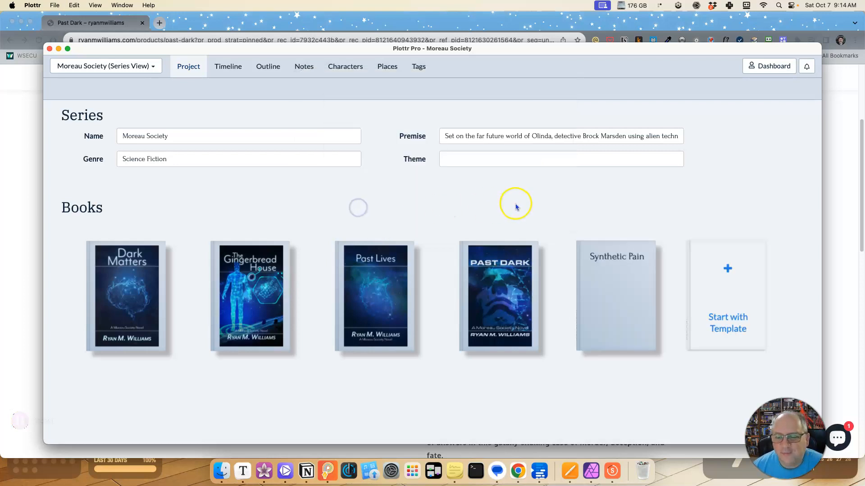
# Step: Open the timeline of the Moreau Society series view
pyautogui.moveTo(604, 257)
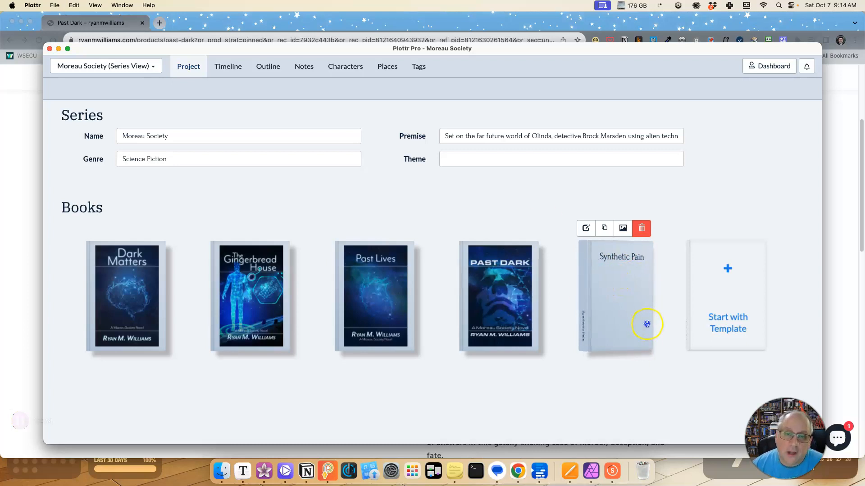
pyautogui.moveTo(112, 261)
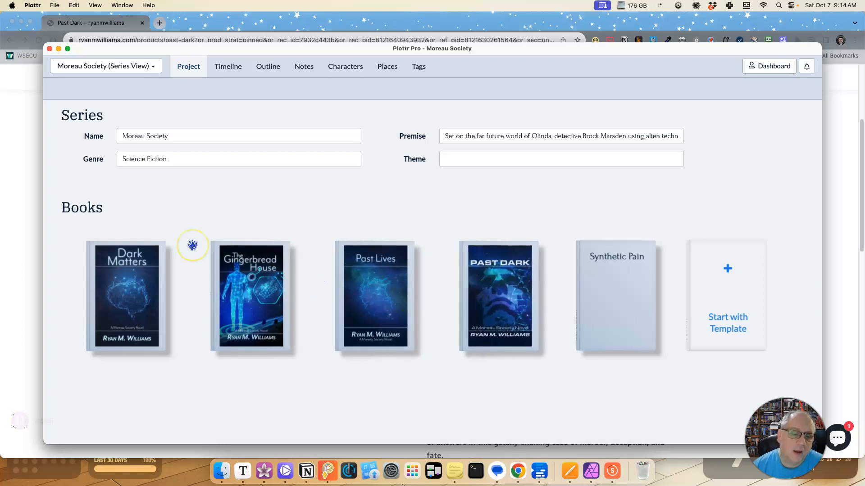
pyautogui.moveTo(235, 258)
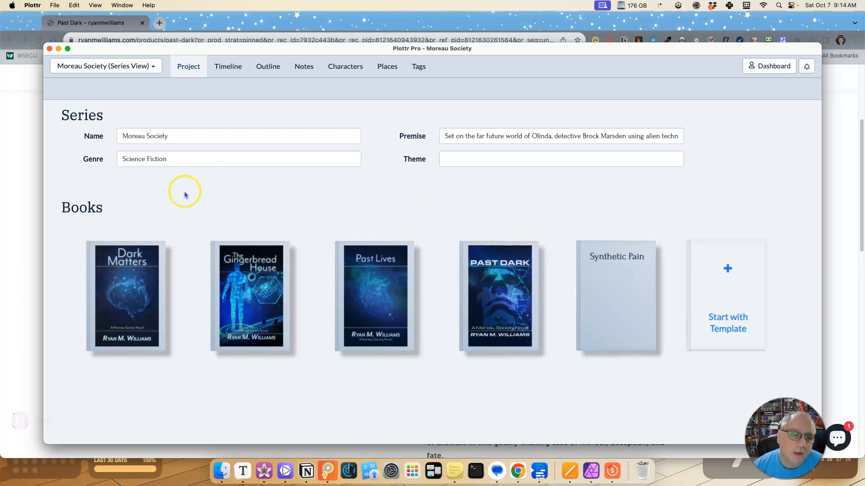
pyautogui.click(139, 67)
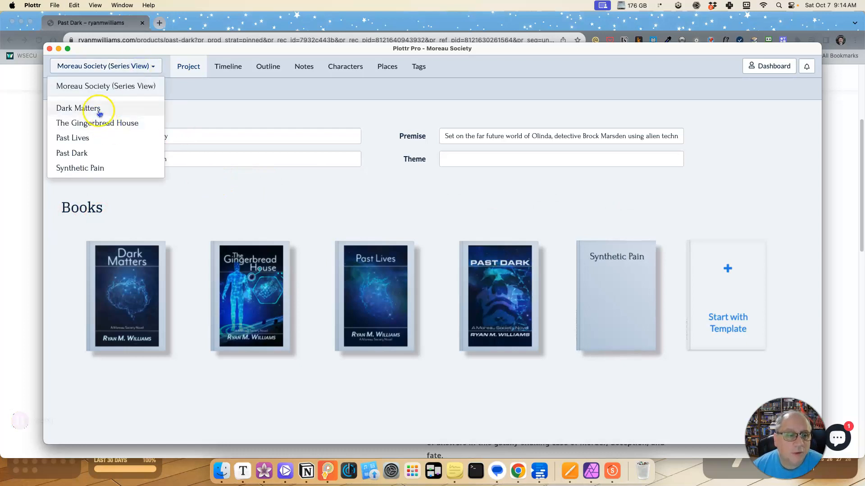
pyautogui.click(118, 87)
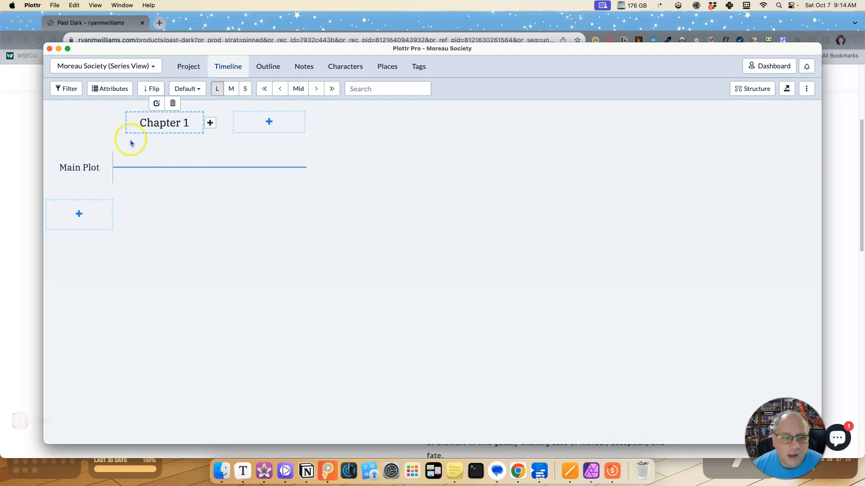
# Step: Retitle the timeline's first chapter "Dark Matters" and add a second chapter titled "The Gingerbread House"
pyautogui.doubleClick(165, 123)
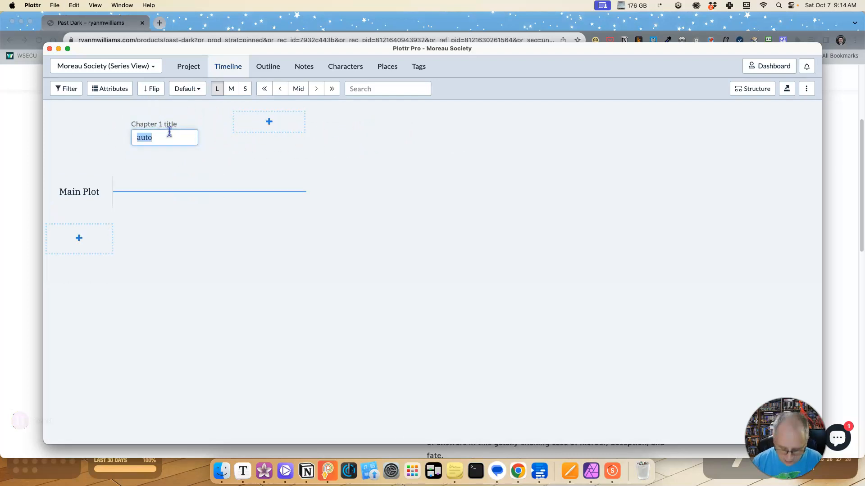
pyautogui.write('Dark Matter')
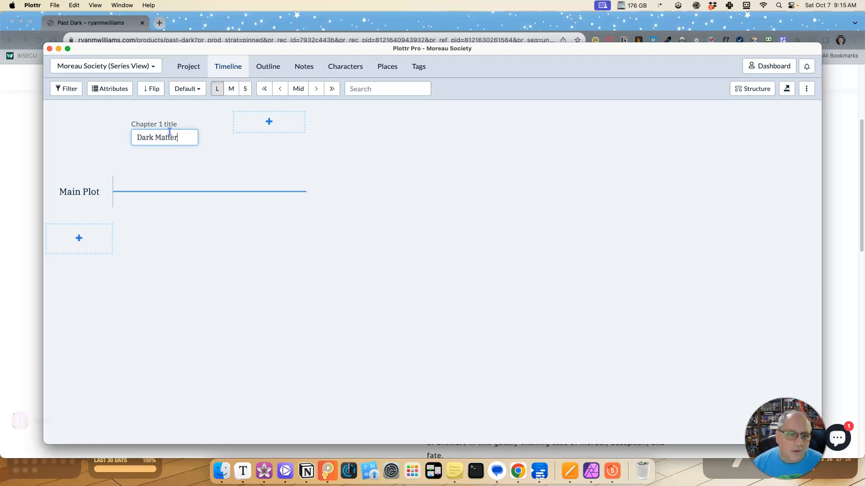
pyautogui.click(271, 125)
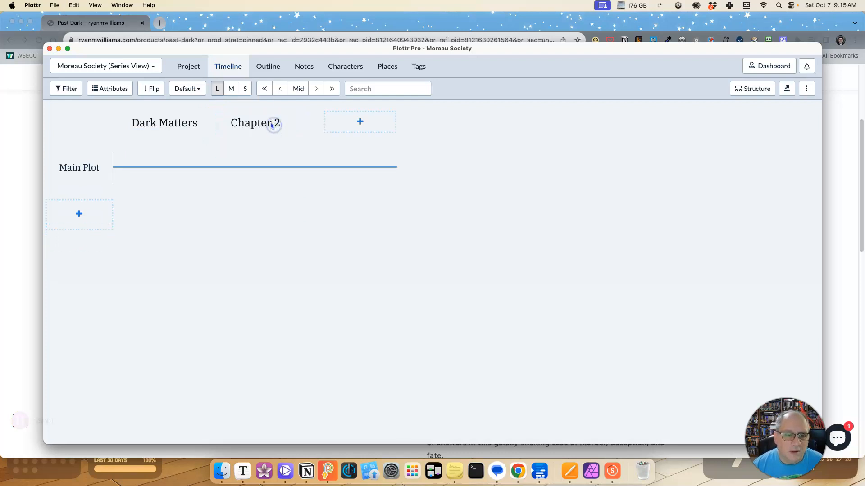
pyautogui.doubleClick(271, 123)
pyautogui.write('T')
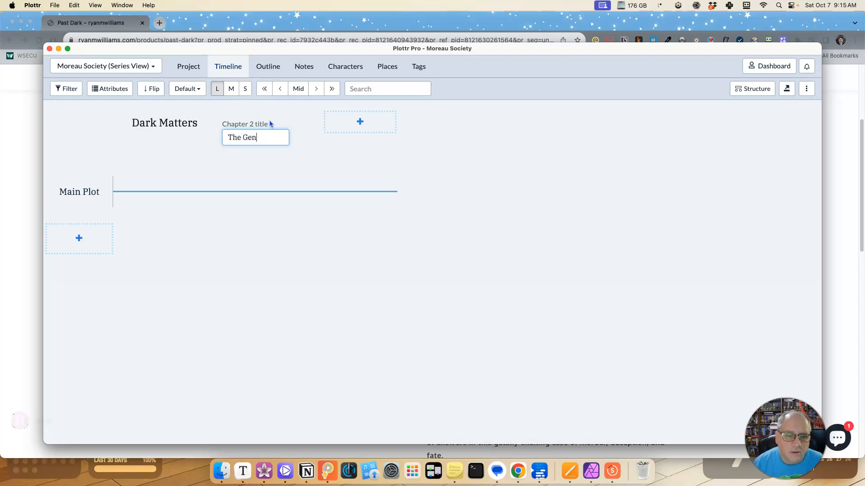
pyautogui.write('he Gingerbread House')
pyautogui.press('Return')
# Step: Add a third chapter to the series timeline and title it "Past Lives"
pyautogui.moveTo(168, 129)
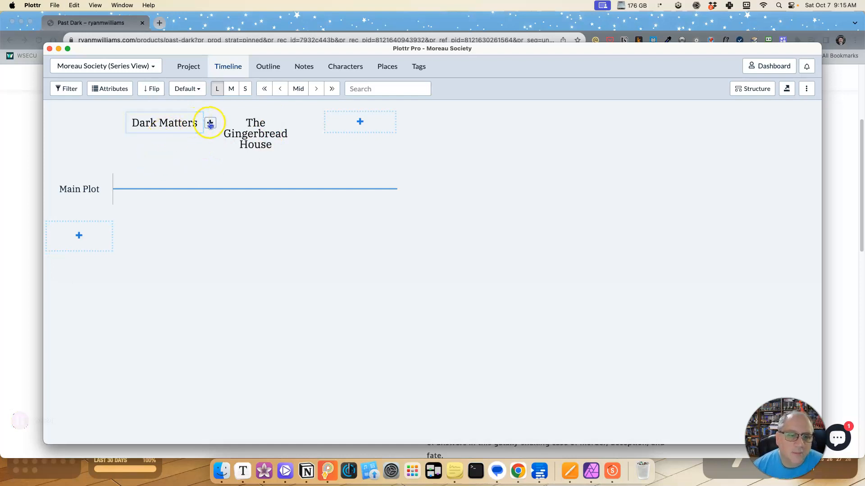
pyautogui.moveTo(135, 188)
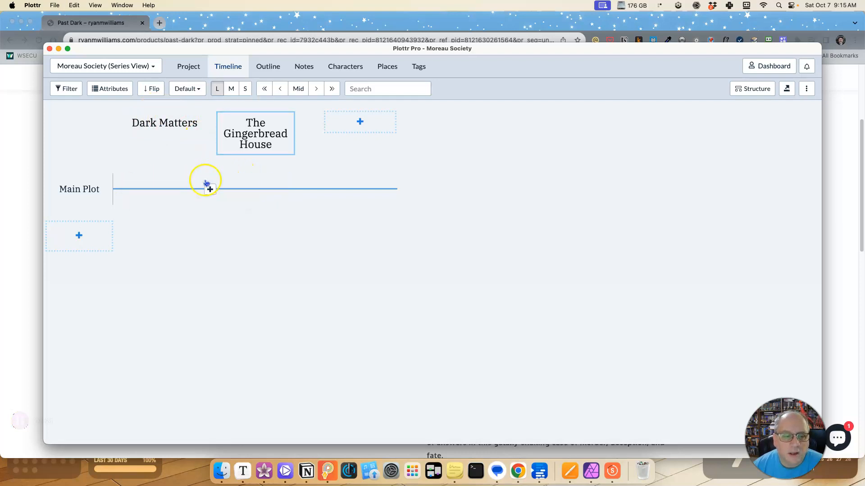
pyautogui.click(360, 122)
pyautogui.click(350, 125)
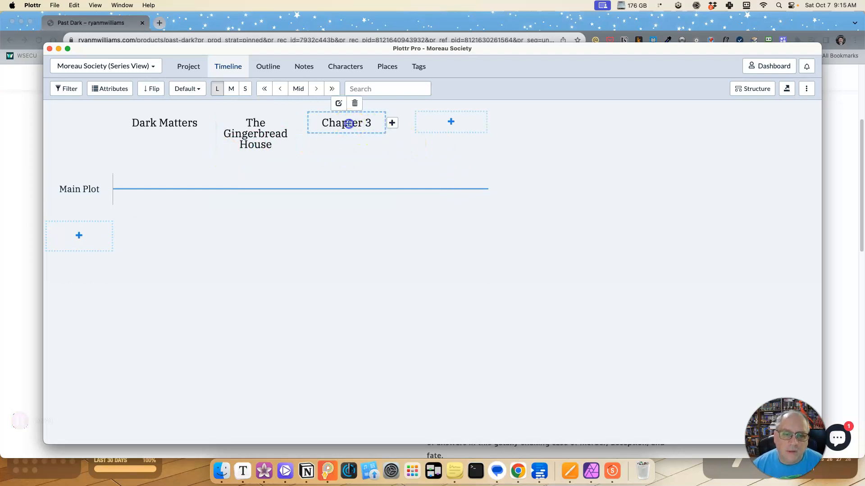
pyautogui.write('Past Live')
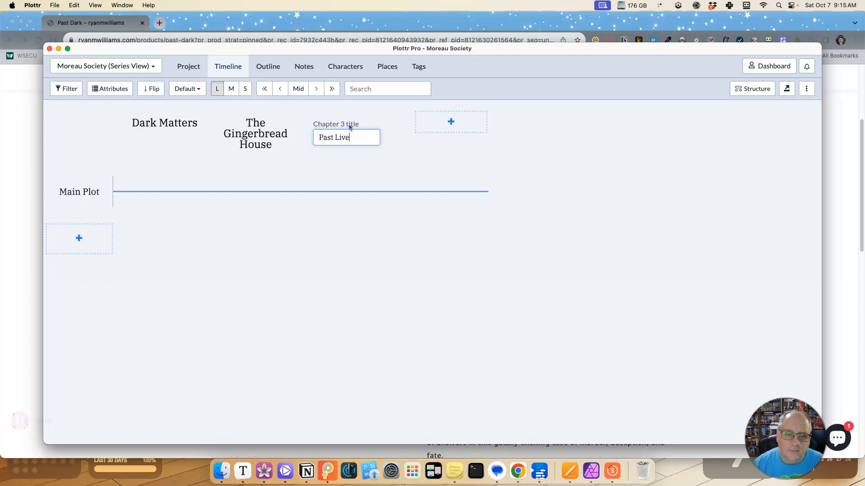
pyautogui.write('s')
pyautogui.press('Return')
# Step: Add a fourth chapter to the series timeline and title it "Past Dark"
pyautogui.click(473, 123)
pyautogui.click(446, 129)
pyautogui.click(446, 129)
pyautogui.click(445, 128)
pyautogui.click(443, 123)
pyautogui.click(444, 125)
pyautogui.write('Past D')
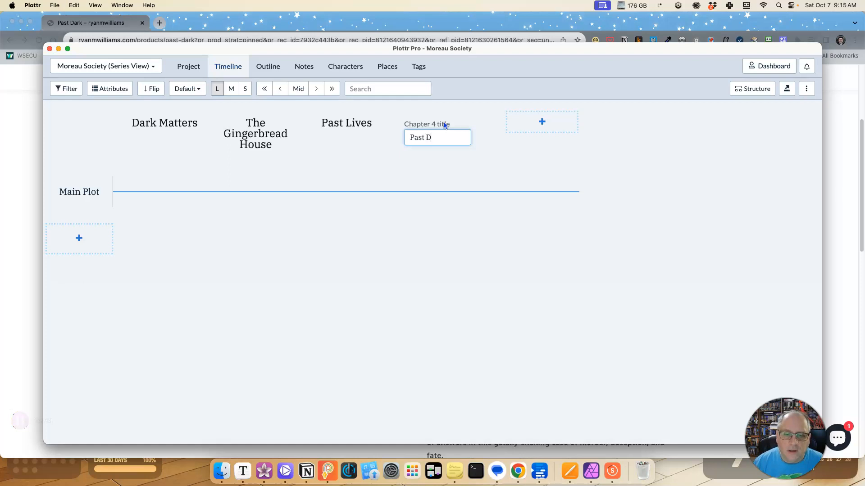
pyautogui.write('ark')
pyautogui.press('Return')
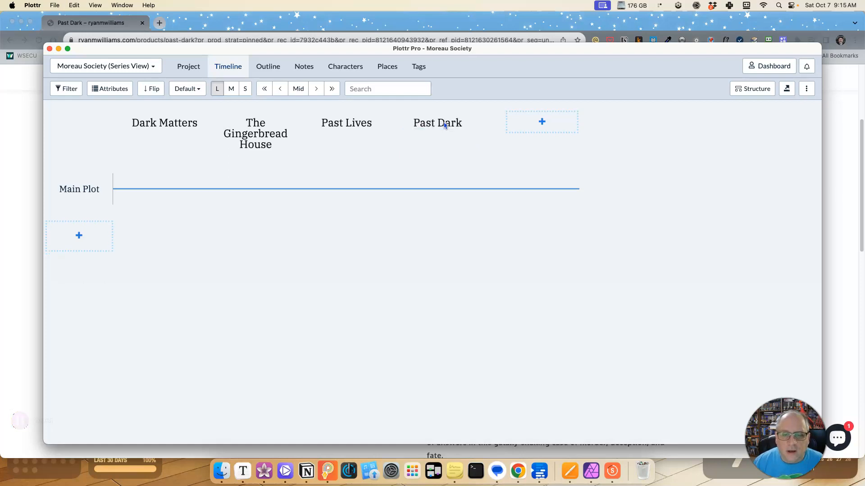
# Step: Add a plotline named "Brock's Story Arc" below the Main Plot
pyautogui.click(102, 235)
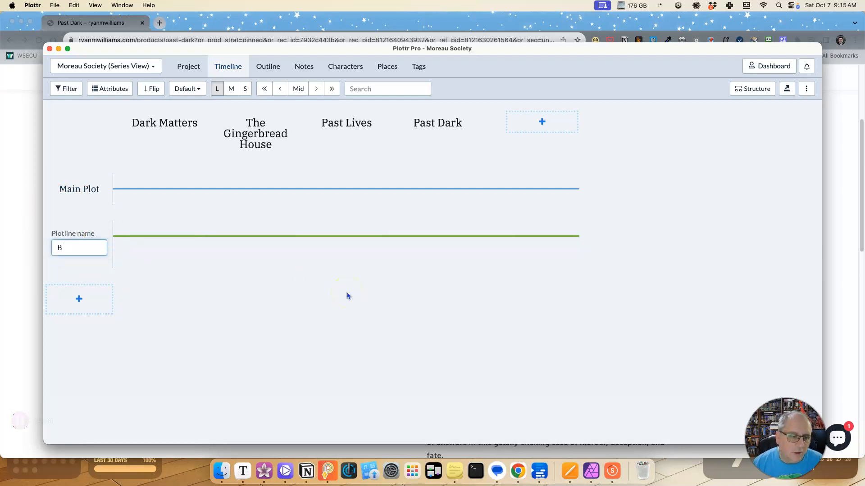
pyautogui.write("Brock's Story Arc")
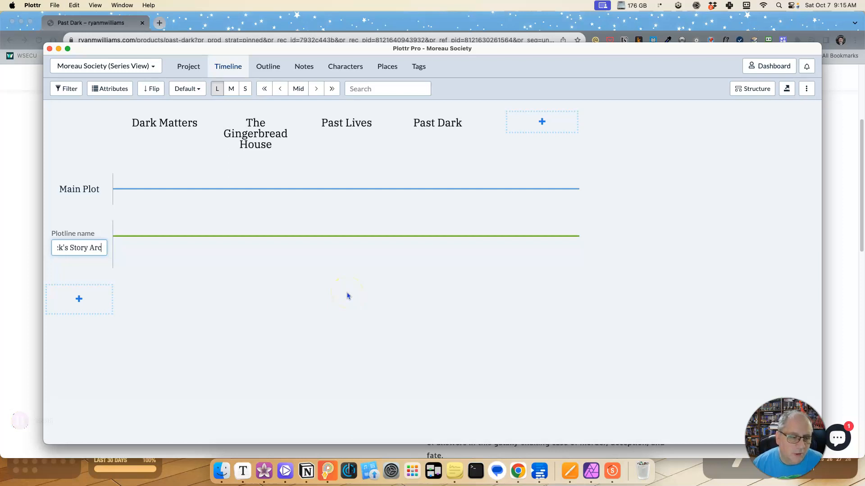
pyautogui.press('Return')
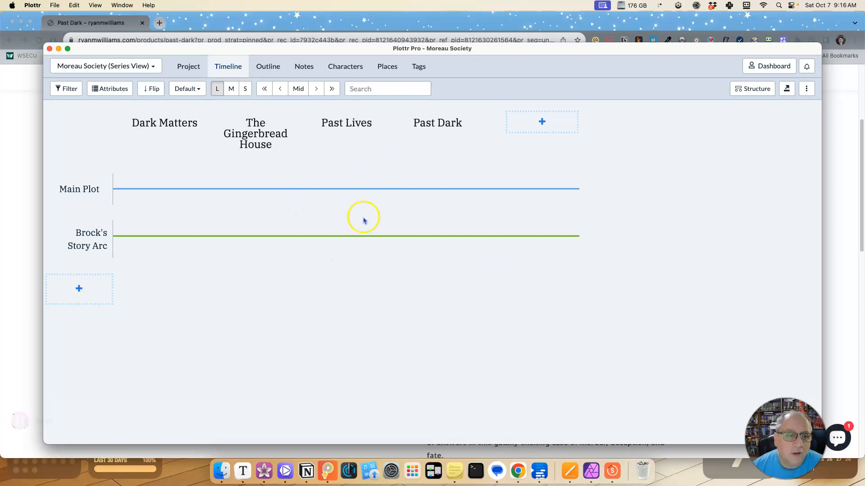
# Step: Examine the timeline structure settings and their available view options, leaving them as they are
pyautogui.moveTo(426, 198)
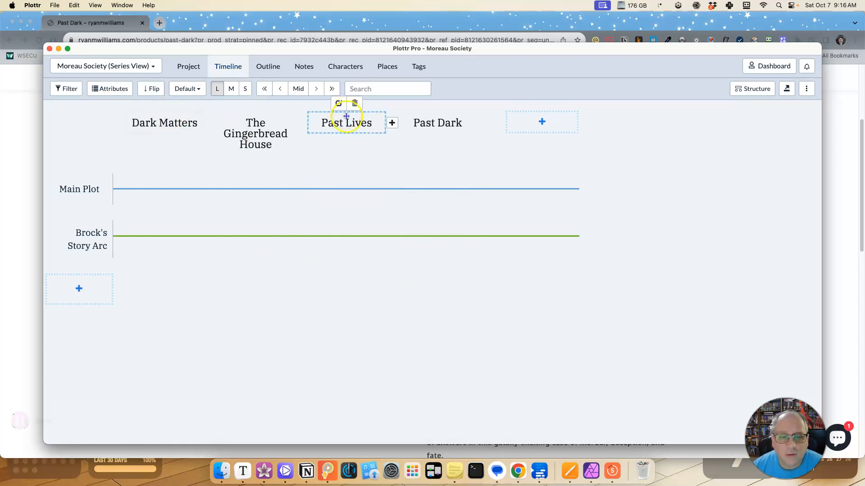
pyautogui.moveTo(97, 187)
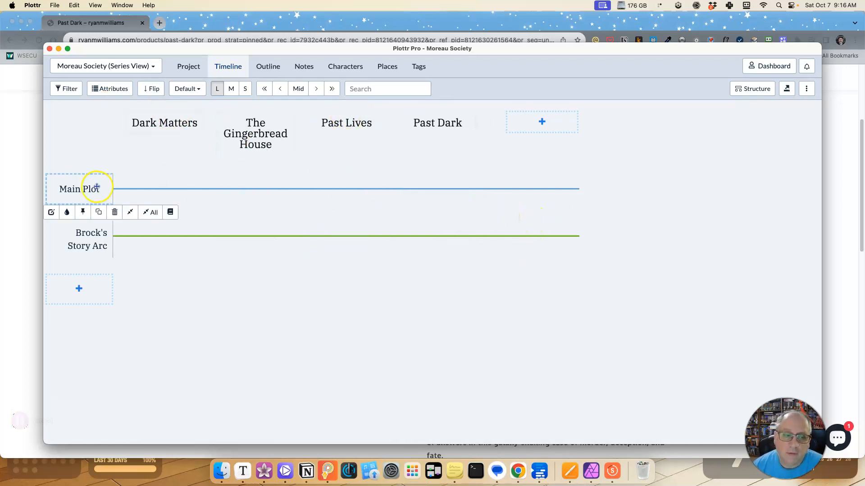
pyautogui.click(743, 93)
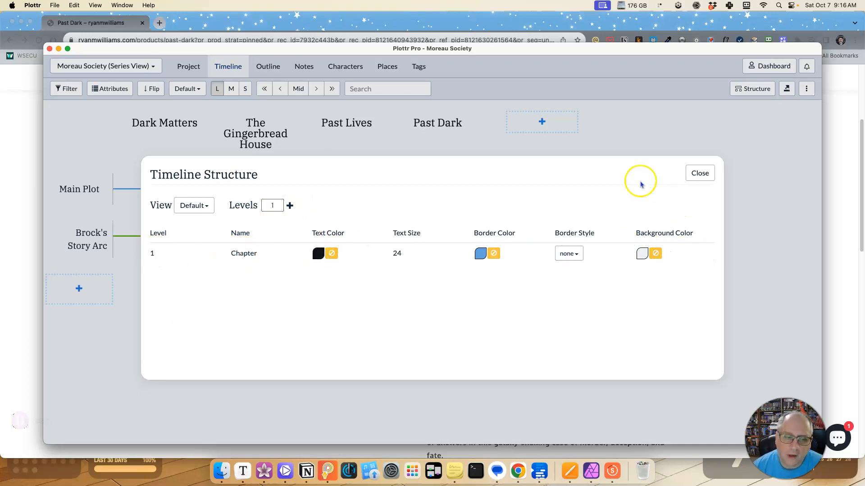
pyautogui.click(206, 205)
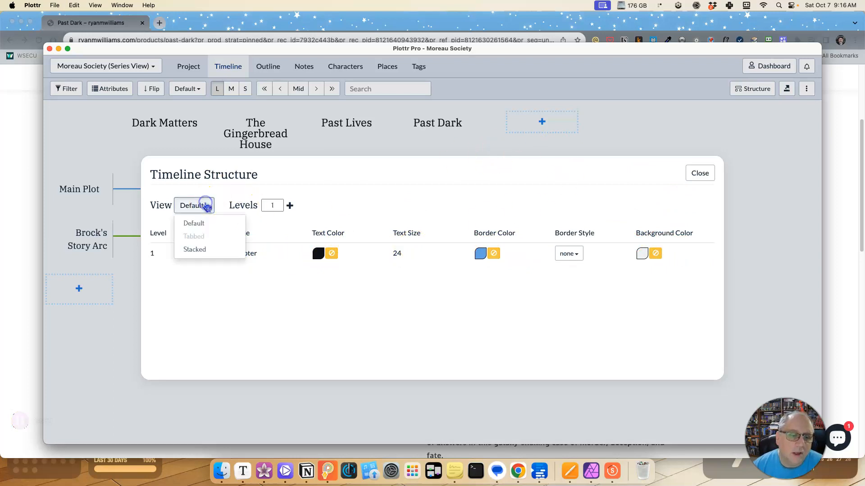
pyautogui.click(198, 241)
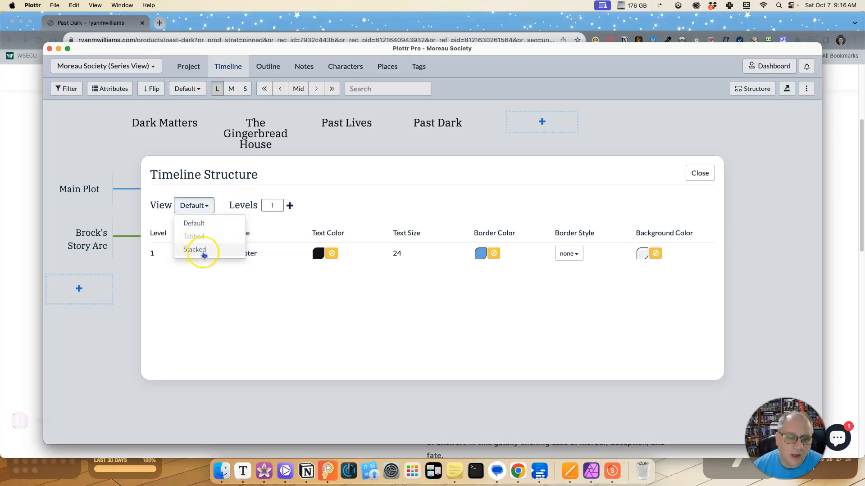
pyautogui.click(282, 332)
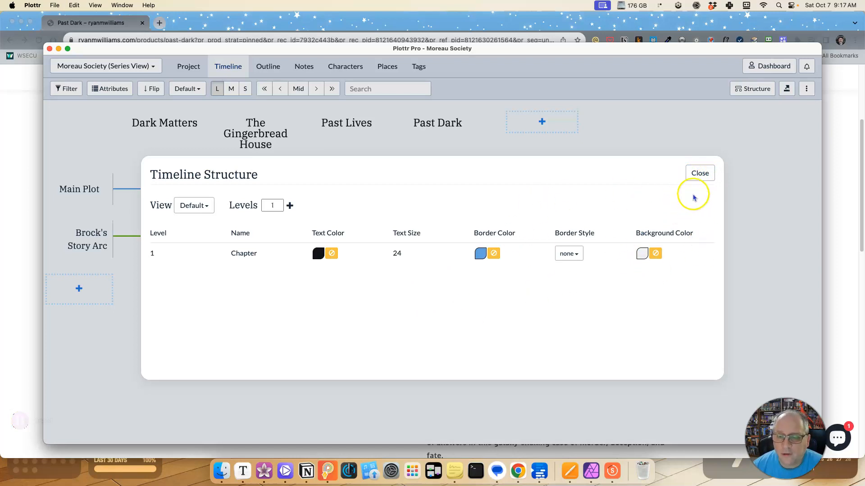
pyautogui.click(701, 175)
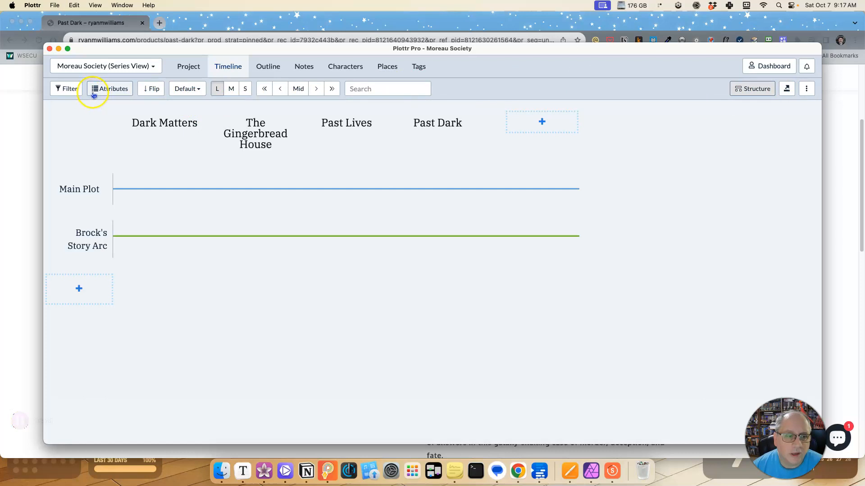
# Step: View the timeline of the Dark Matters book and return to the Moreau Society series timeline
pyautogui.moveTo(431, 138)
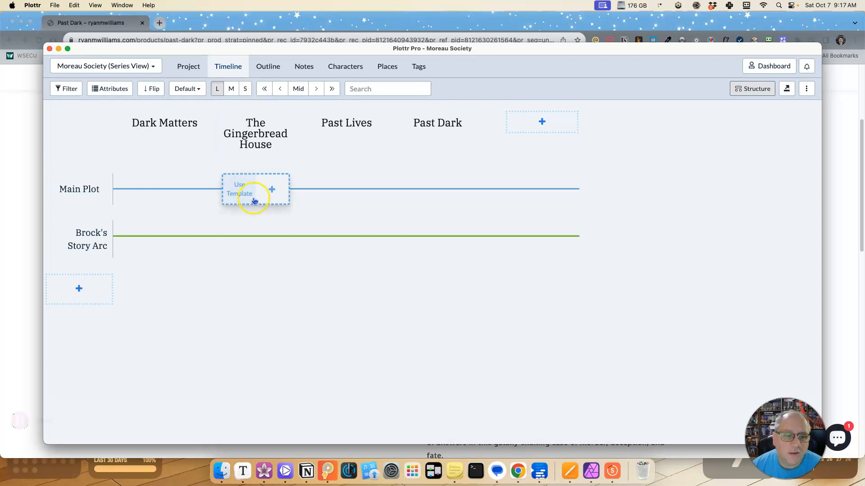
pyautogui.click(139, 72)
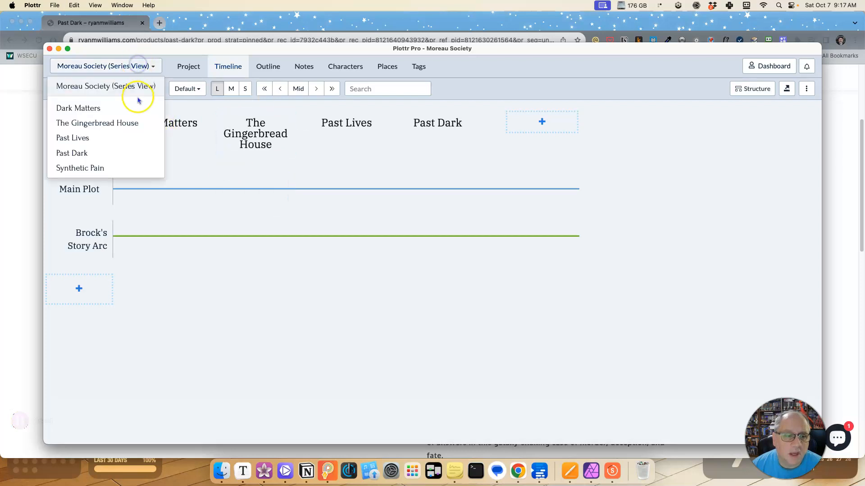
pyautogui.click(88, 114)
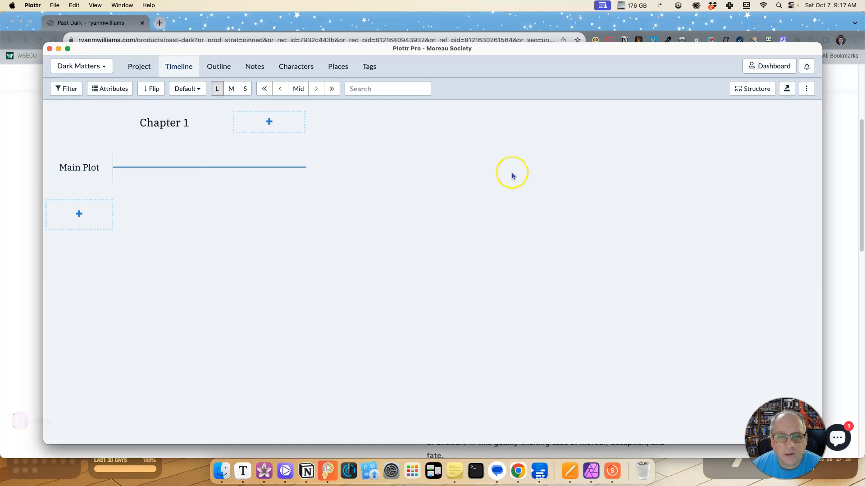
pyautogui.click(102, 68)
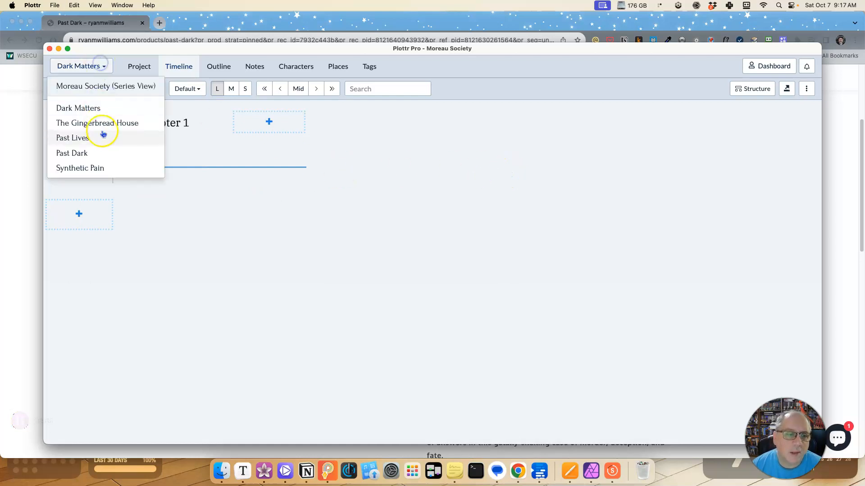
pyautogui.click(82, 88)
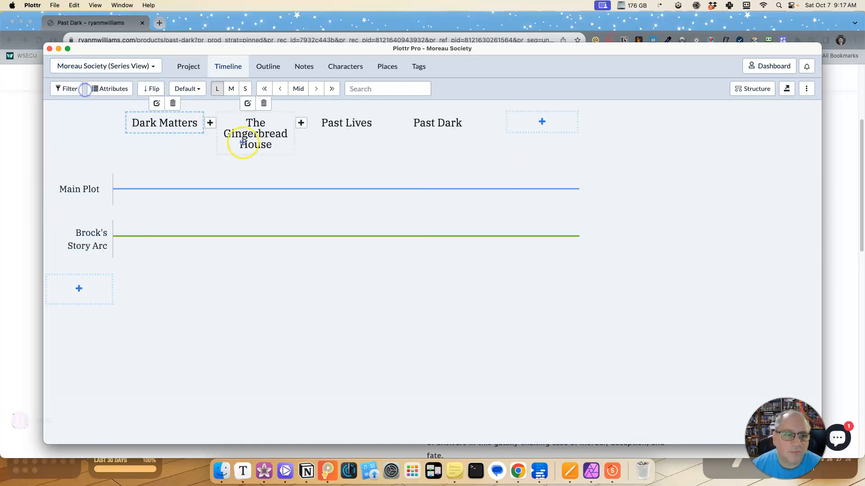
# Step: Open the Past Lives book from the project overview to view its timeline, and switch back to the series view
pyautogui.click(194, 72)
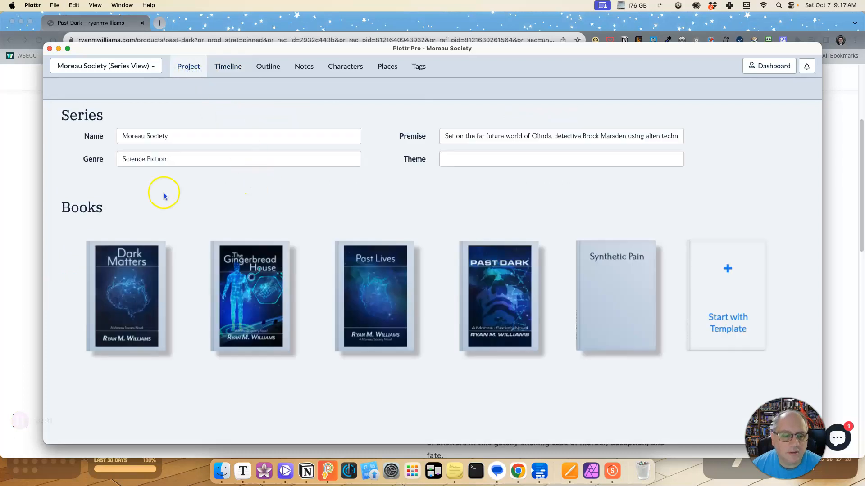
pyautogui.moveTo(400, 265)
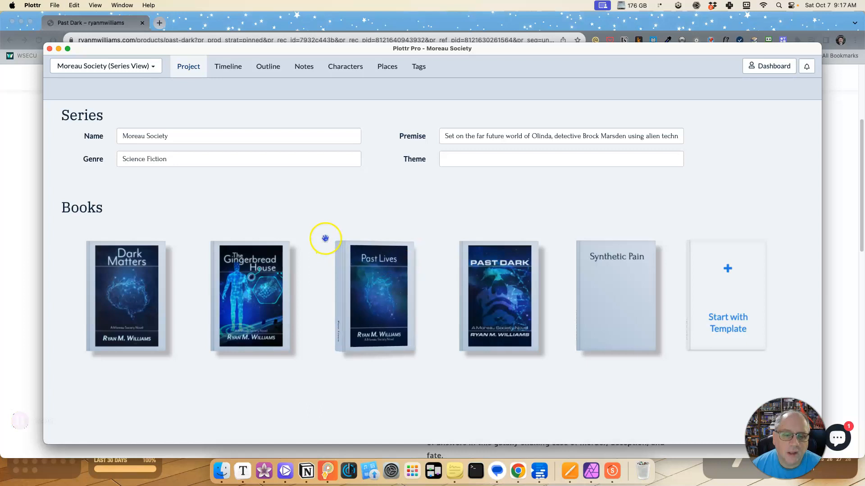
pyautogui.click(368, 281)
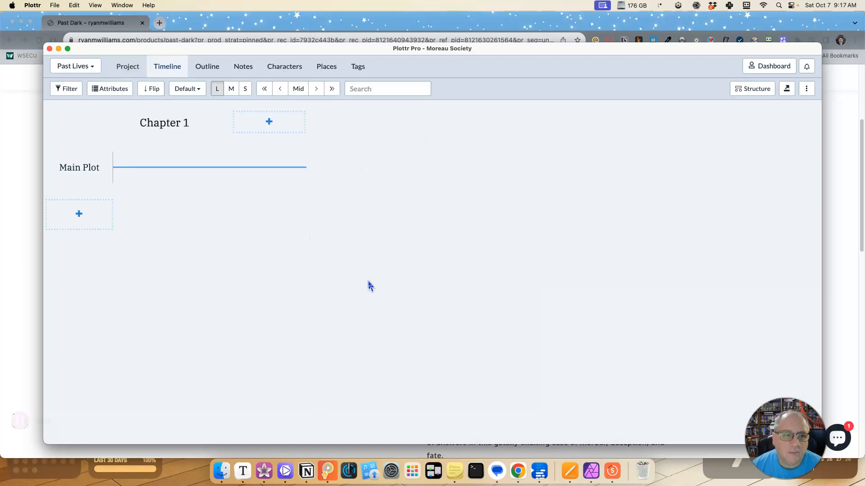
pyautogui.click(124, 64)
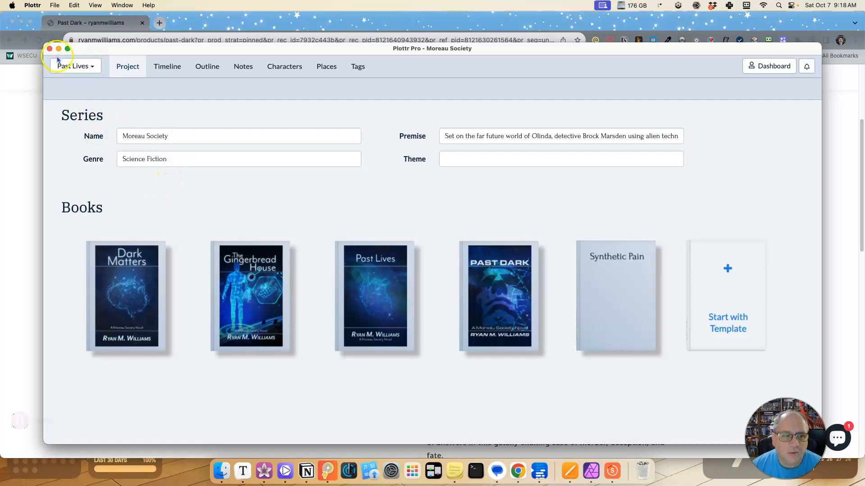
pyautogui.click(87, 69)
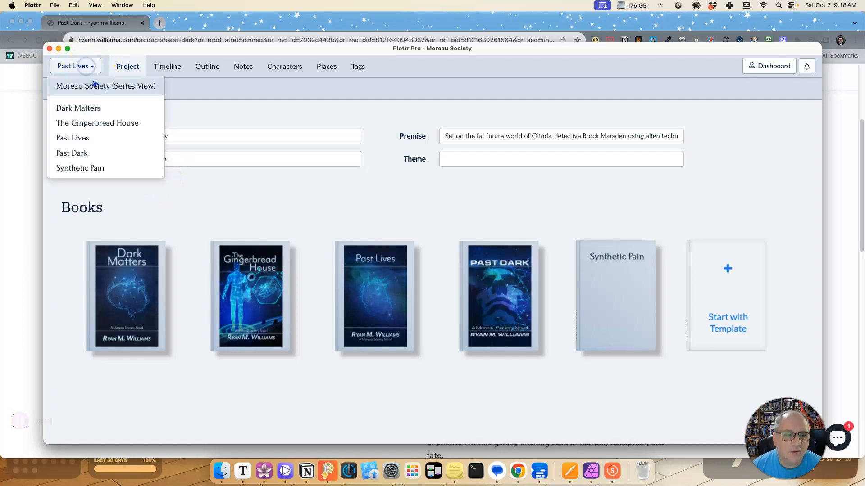
pyautogui.click(93, 84)
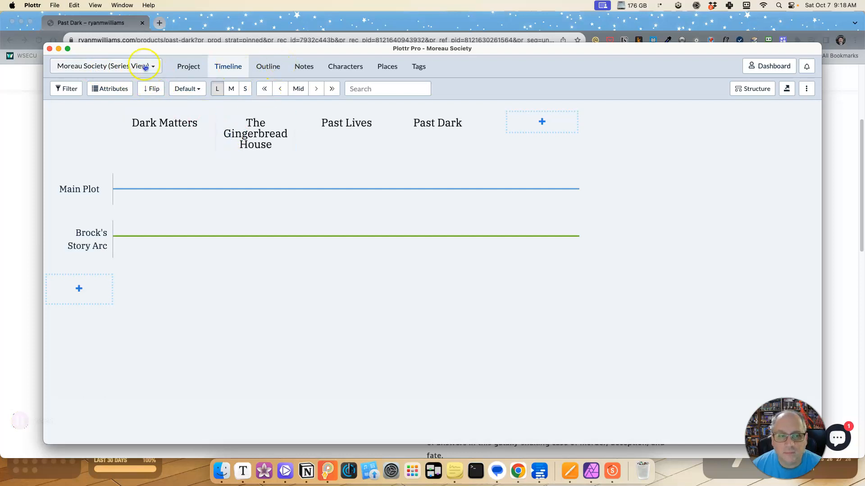
# Step: Look through the series' project overview, outline, notes, characters and places, ending back on the project overview
pyautogui.click(194, 67)
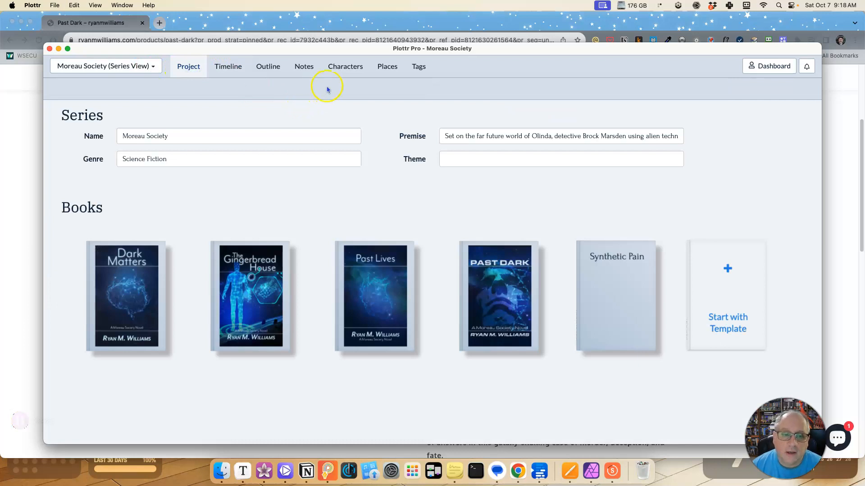
pyautogui.click(264, 72)
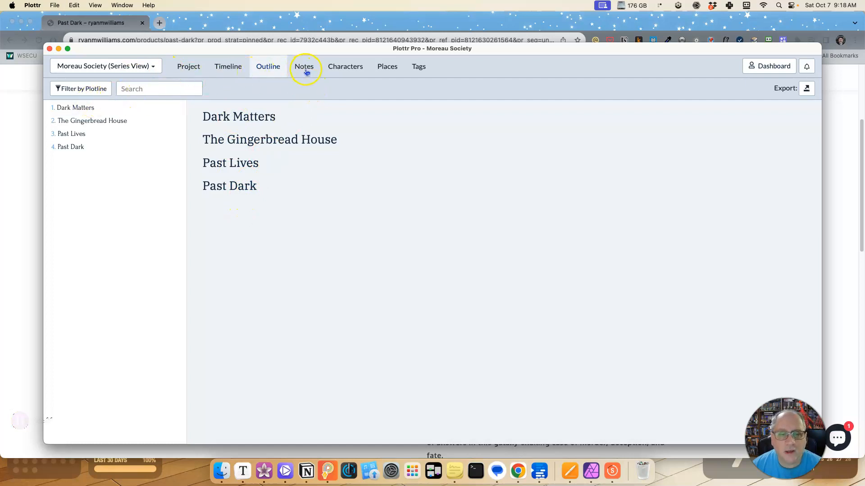
pyautogui.click(304, 68)
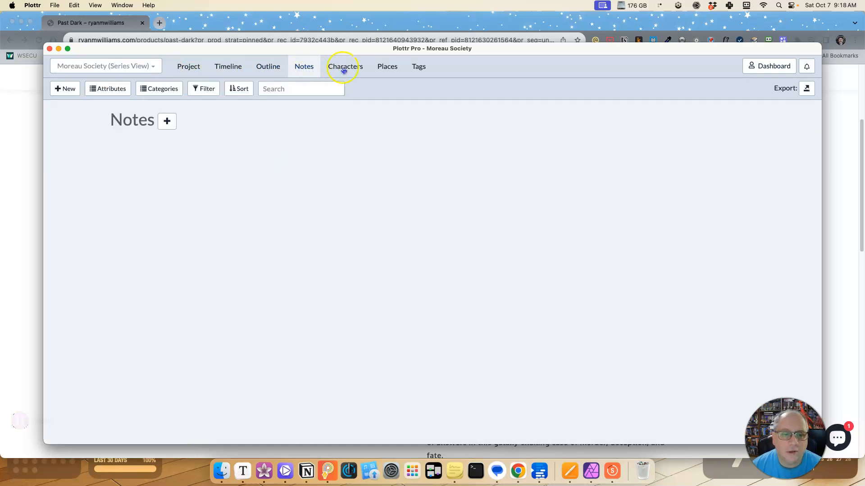
pyautogui.click(359, 72)
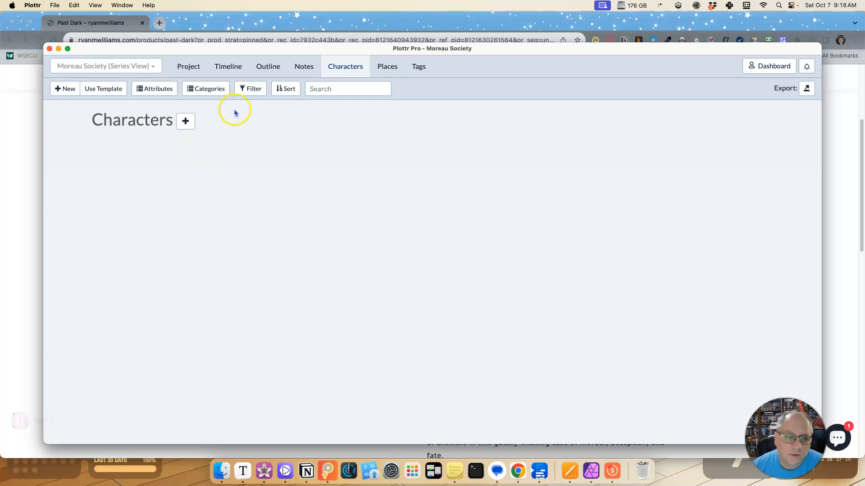
pyautogui.click(383, 70)
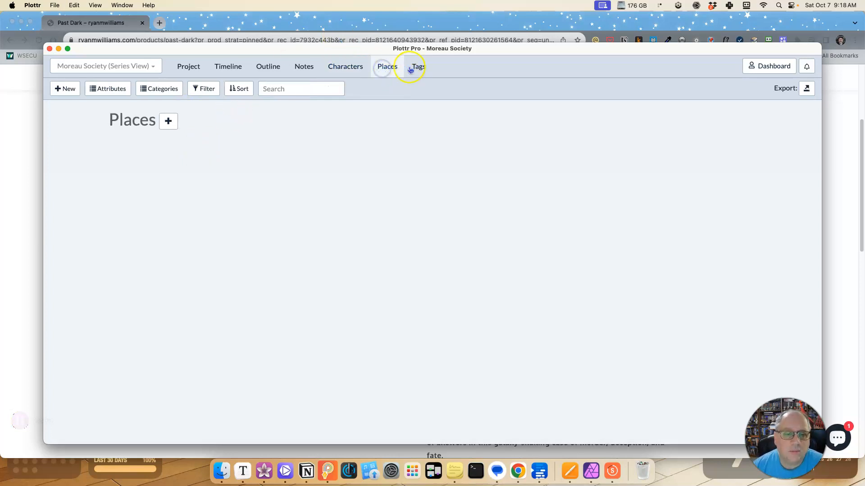
pyautogui.click(182, 70)
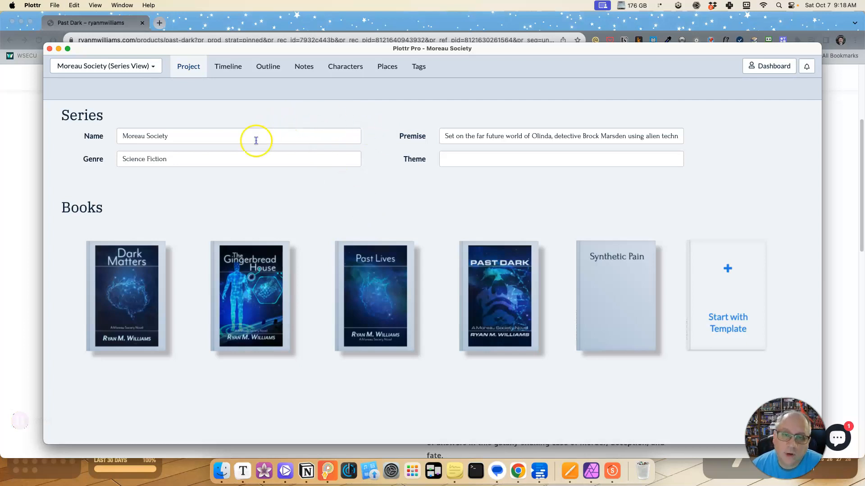
pyautogui.moveTo(136, 245)
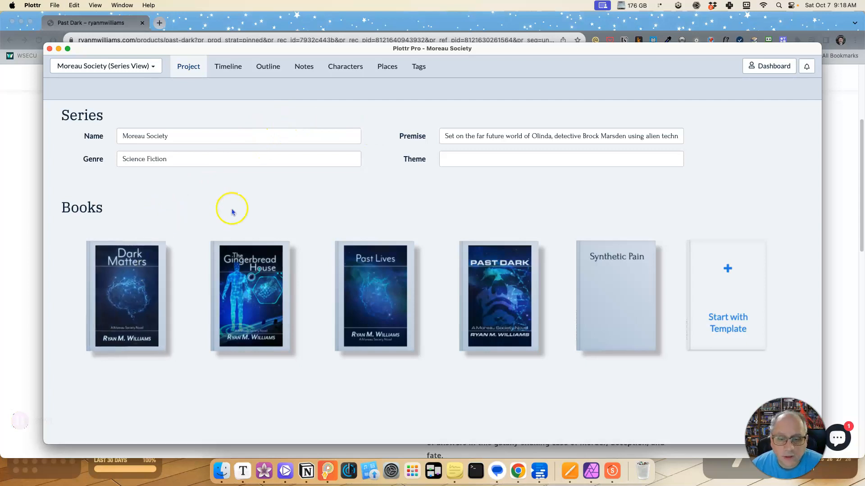